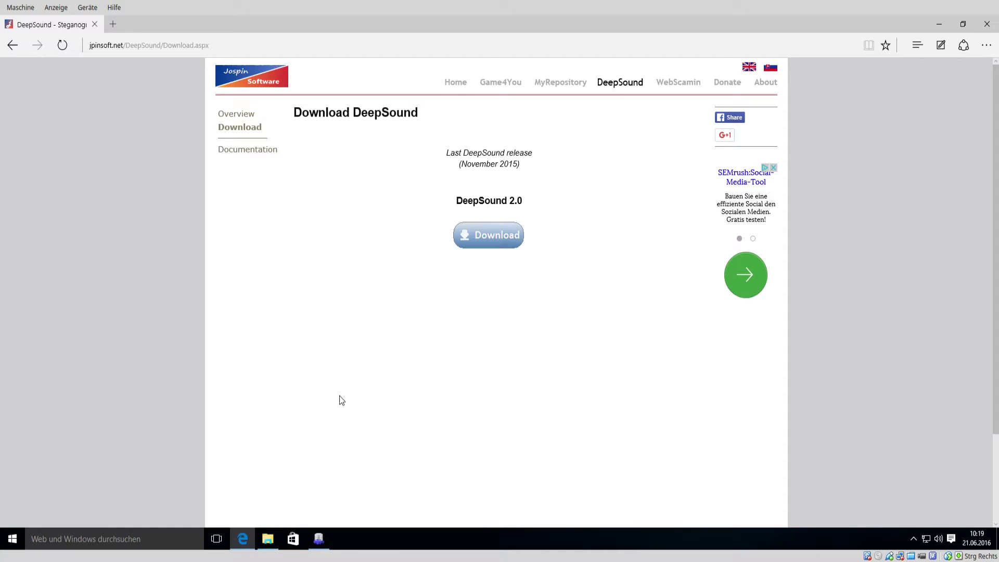
left_click(107, 47)
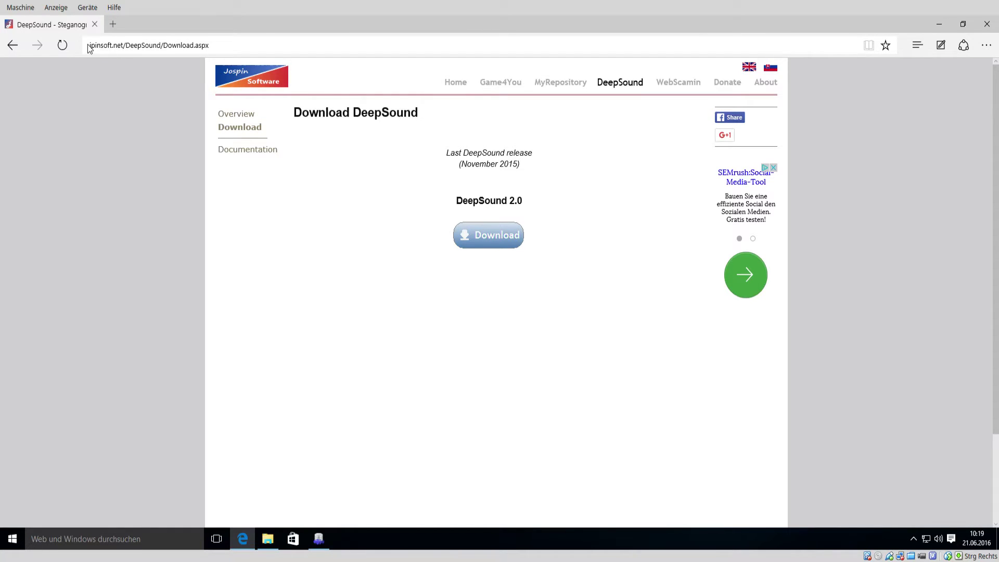
left_click_drag(91, 48, 286, 36)
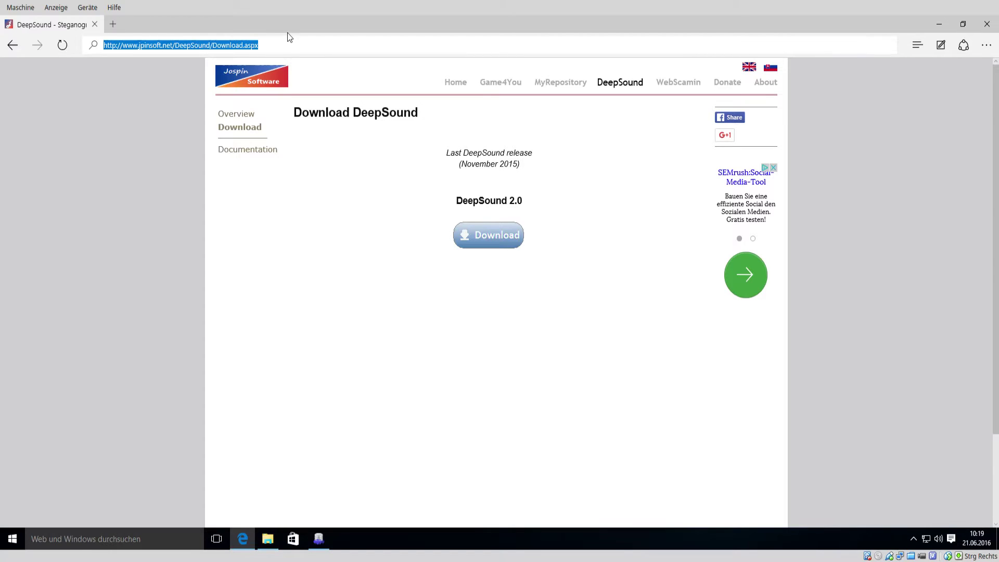
left_click(107, 330)
left_click(249, 45)
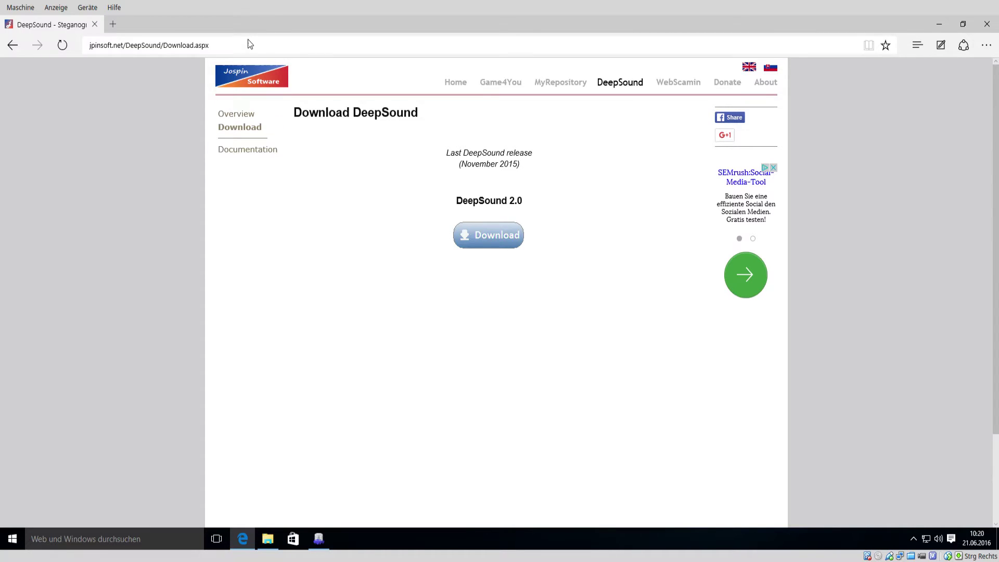
left_click(125, 197)
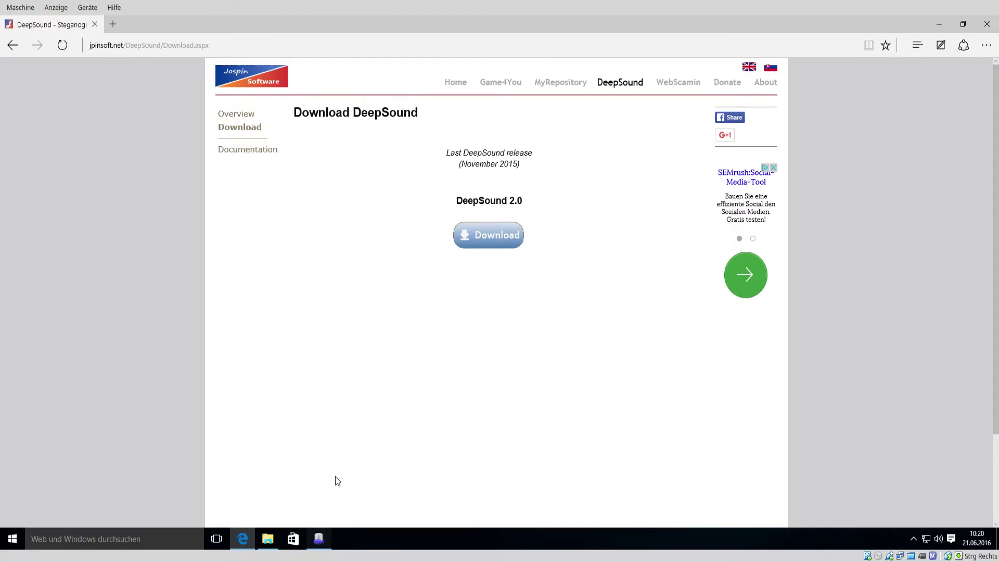
Step: Bring up the Musik folder and the DeepSound window, arrange them next to each other, and widen the folder's Name column
left_click(267, 539)
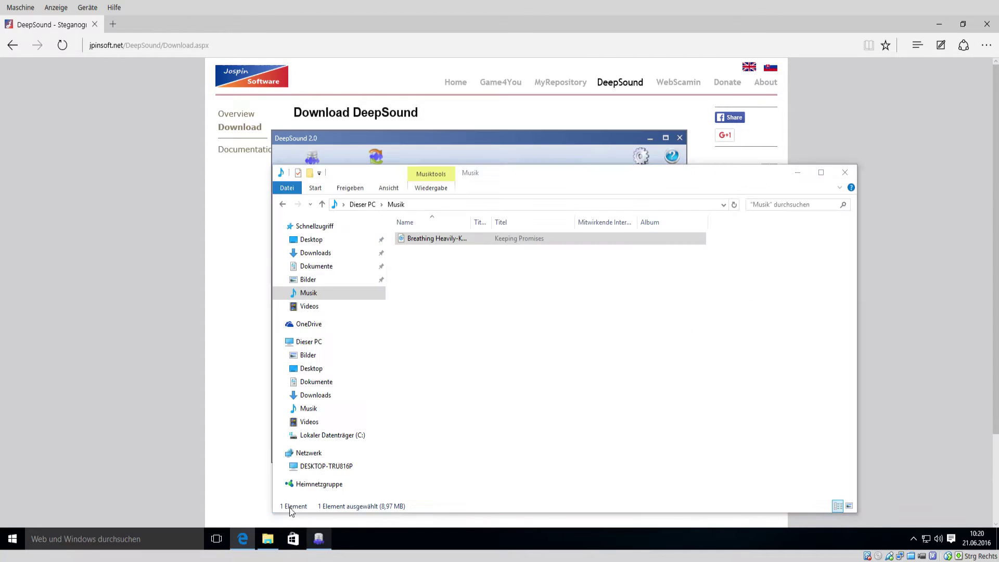
left_click_drag(525, 177, 643, 175)
left_click_drag(568, 139, 361, 85)
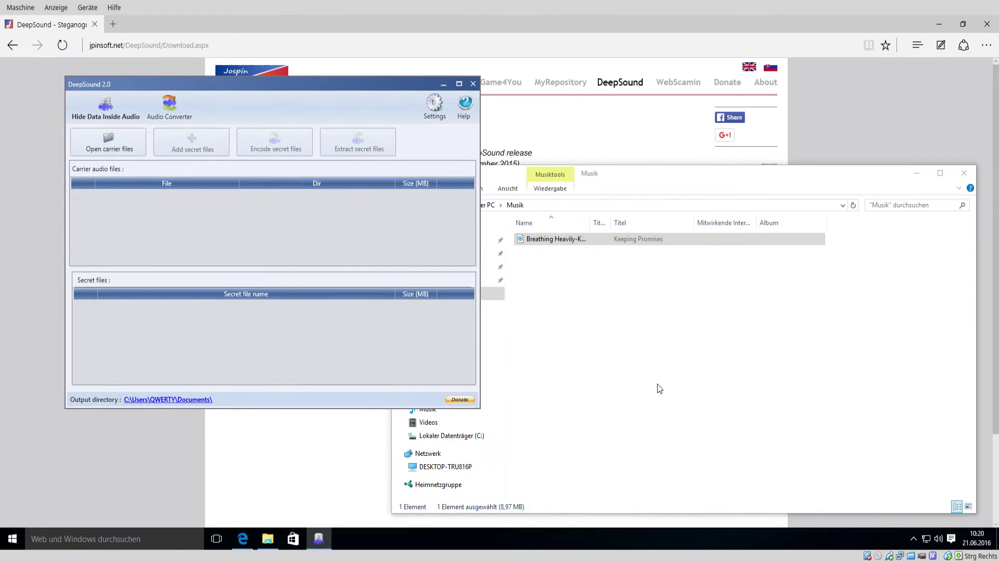
left_click(658, 390)
left_click_drag(640, 184, 609, 144)
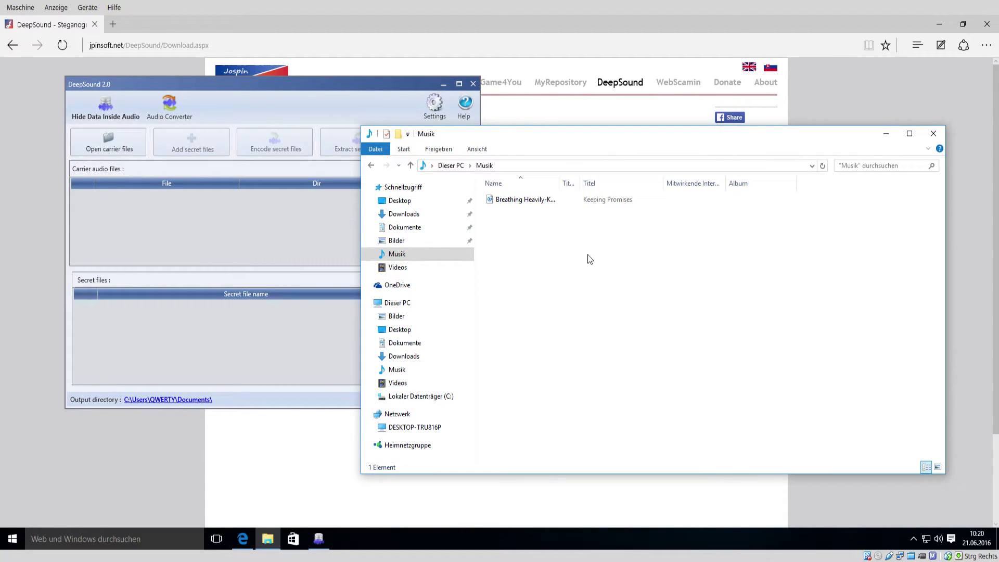
double_click(560, 182)
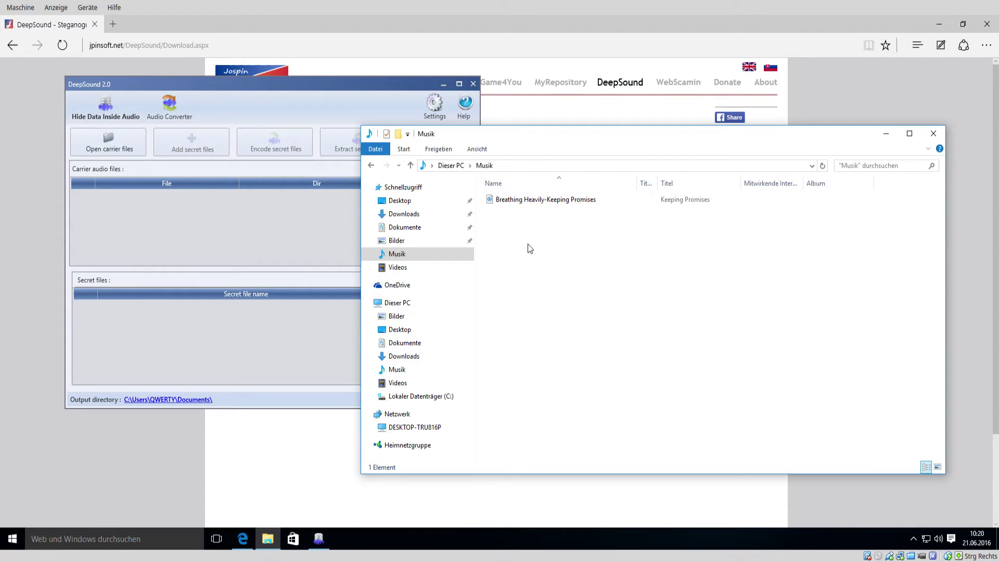
left_click(521, 202)
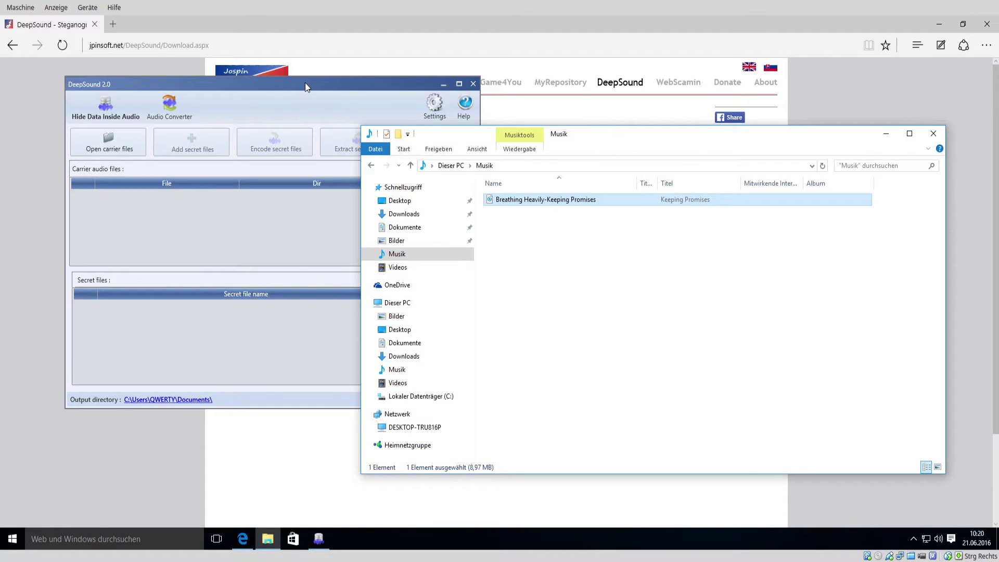
left_click_drag(305, 93, 327, 110)
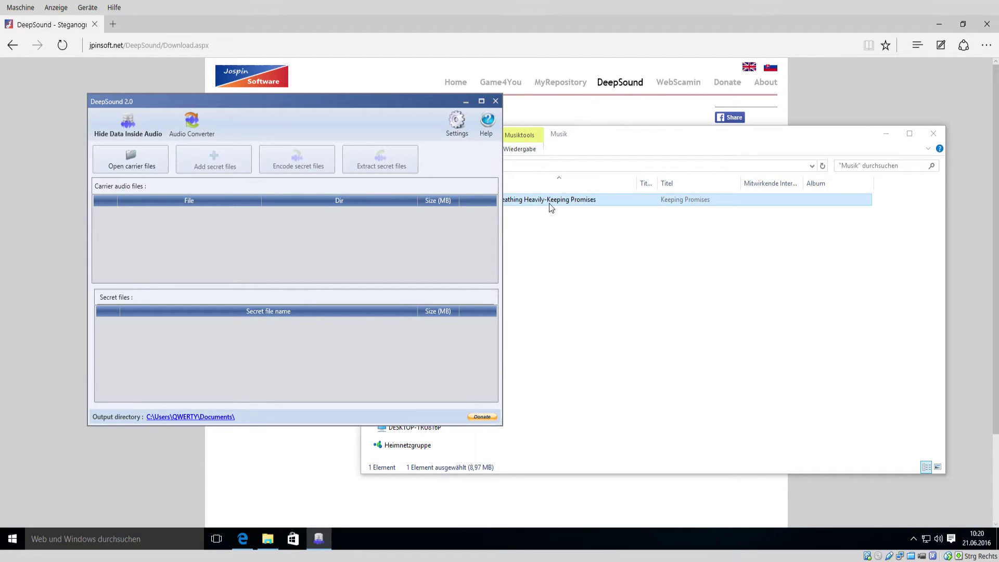
Step: Create a text document named passwort in the Musik folder and open it for editing
left_click(580, 201)
left_click(564, 258)
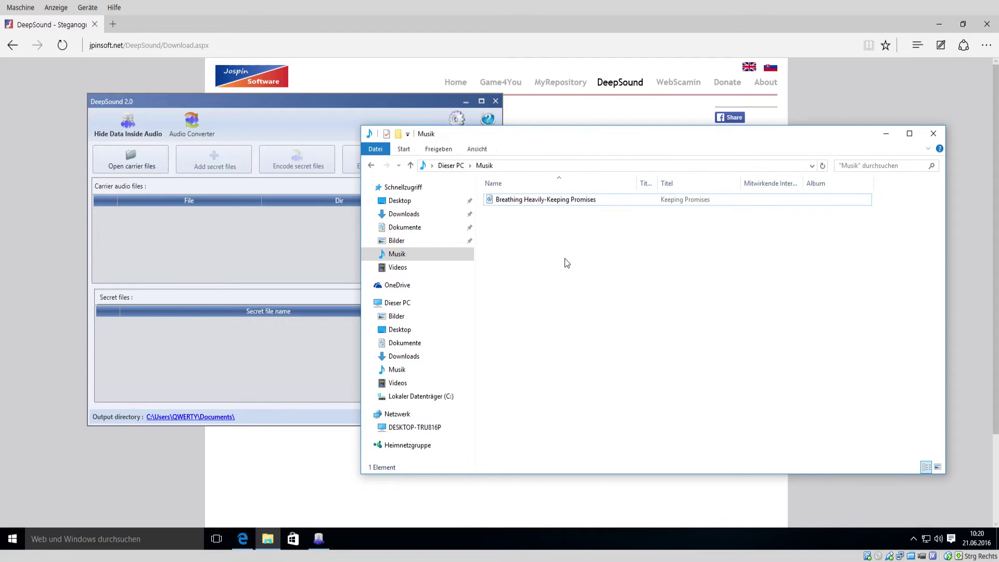
right_click(551, 250)
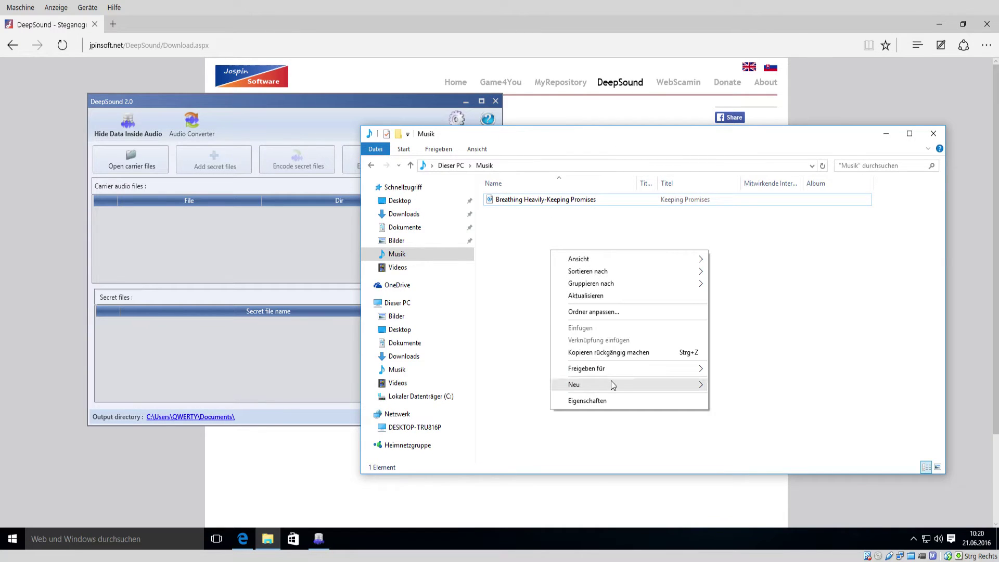
mouse_move(630, 385)
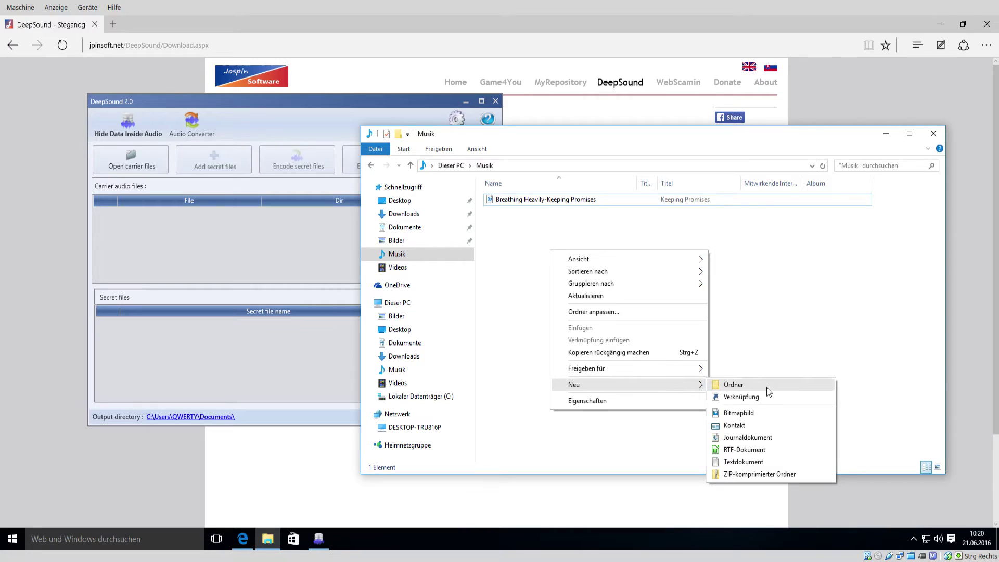
left_click(754, 463)
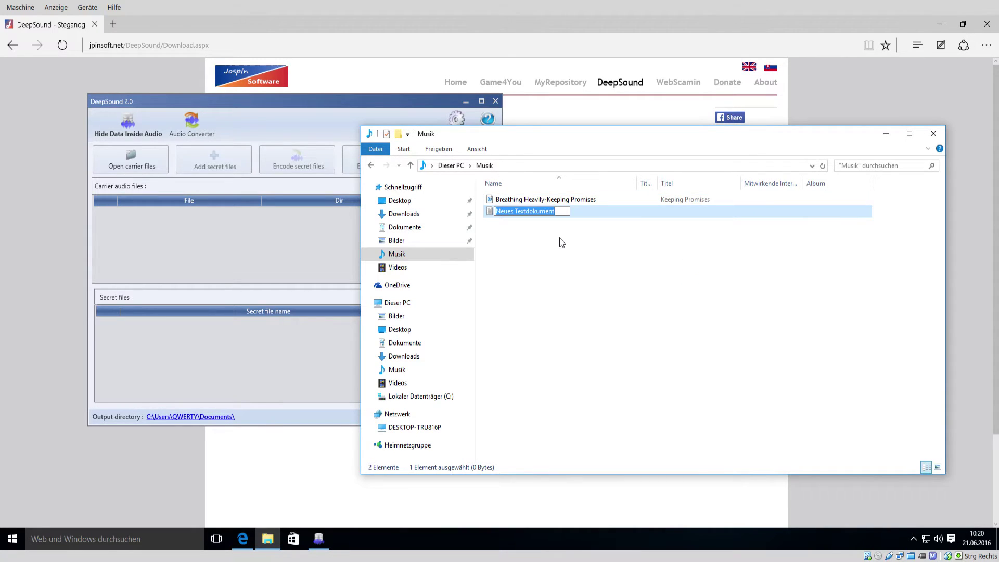
type("passwort")
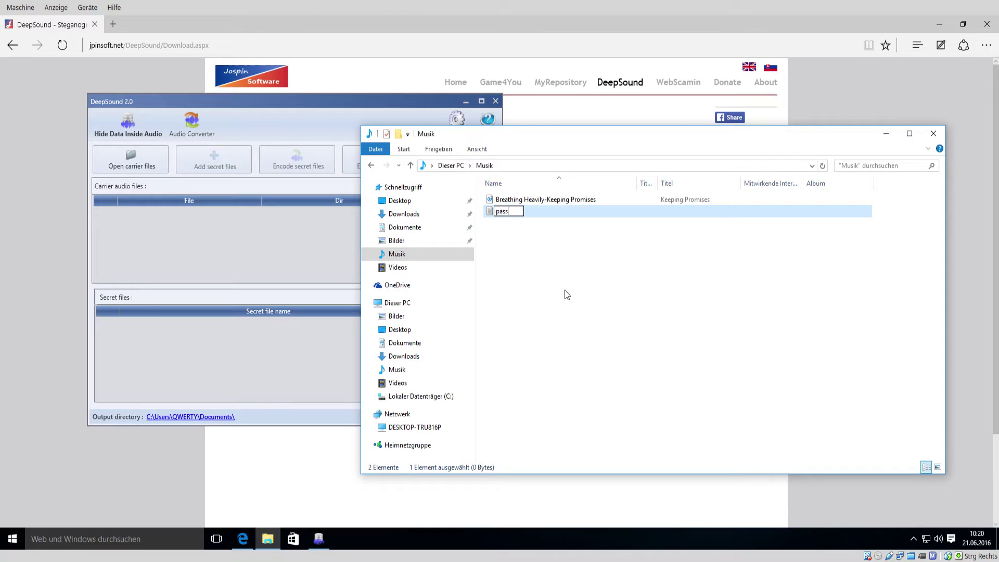
key("Return")
key("Return")
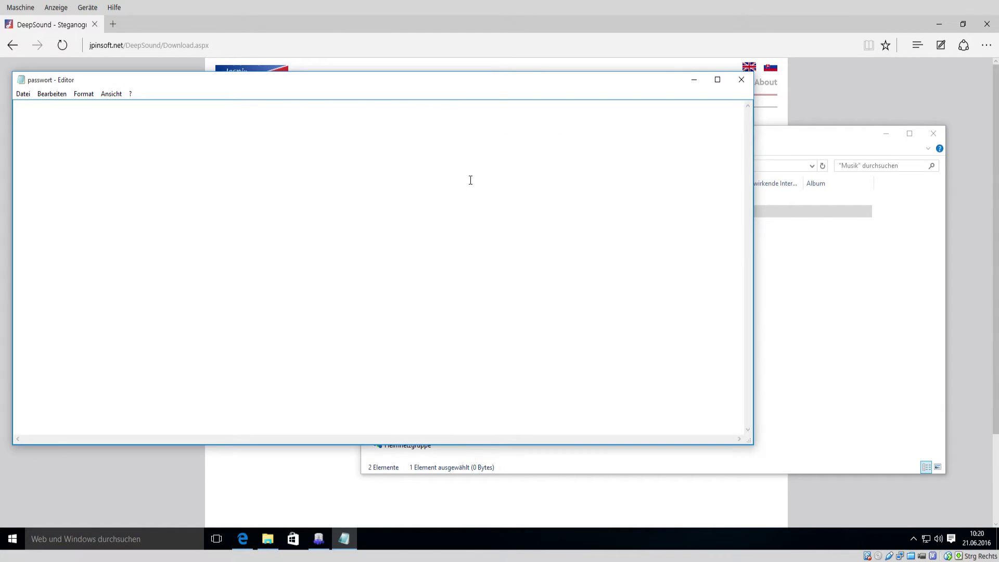
Step: Write the word passwort in the text document, save it and close the editor
type("passwort")
key("ctrl+s")
left_click(741, 79)
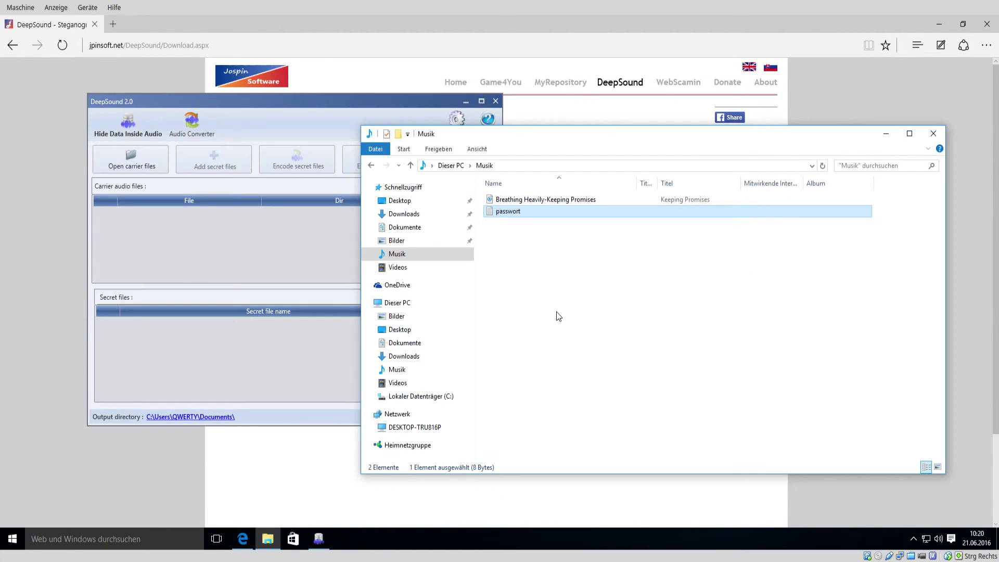
Step: Load Breathing Heavily-Keeping Promises from the Musik folder into DeepSound as the carrier audio file
left_click(344, 102)
mouse_move(345, 102)
left_mouse_down()
mouse_move(374, 106)
mouse_move(348, 104)
left_mouse_up()
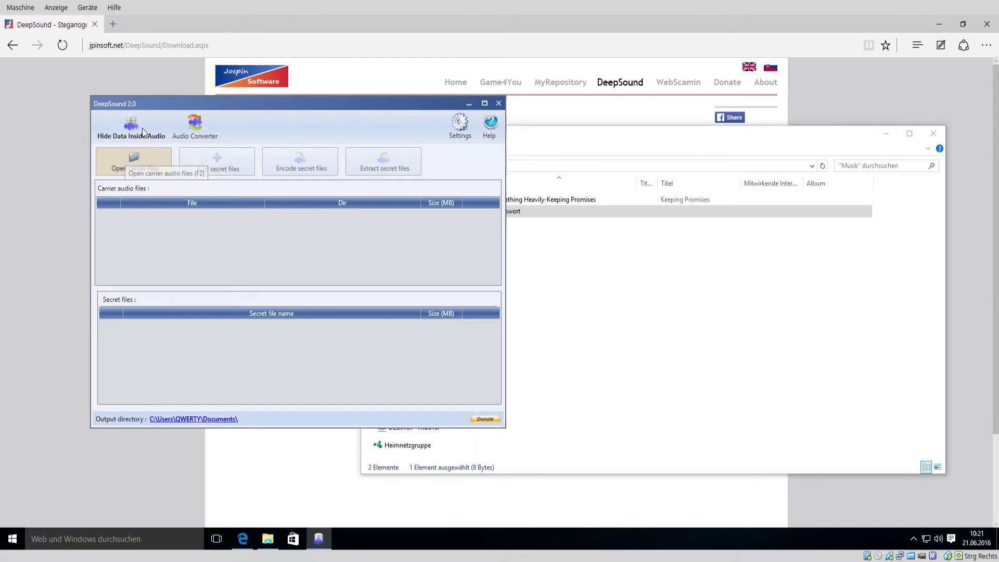
left_click(170, 164)
left_click_drag(205, 110, 484, 137)
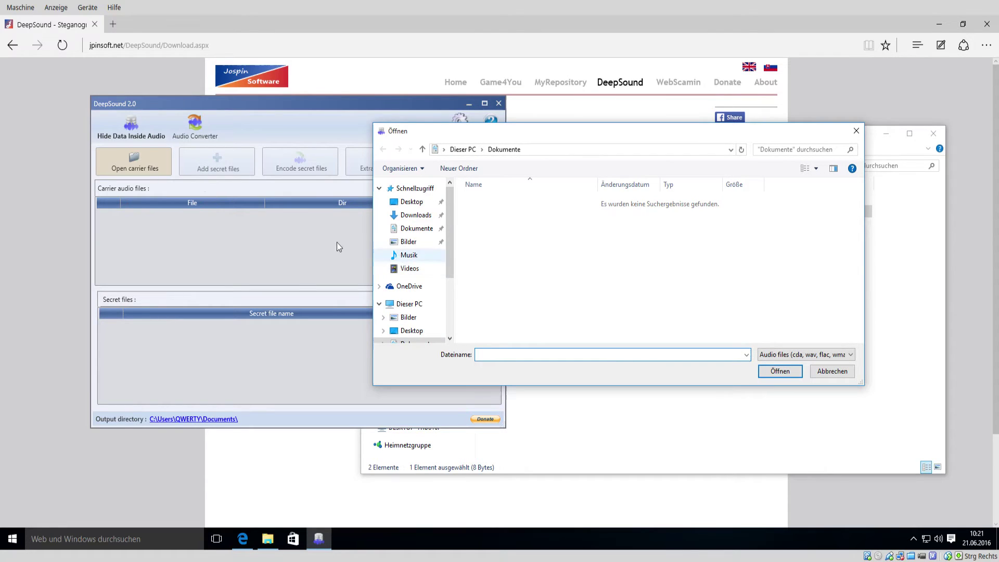
left_click(421, 260)
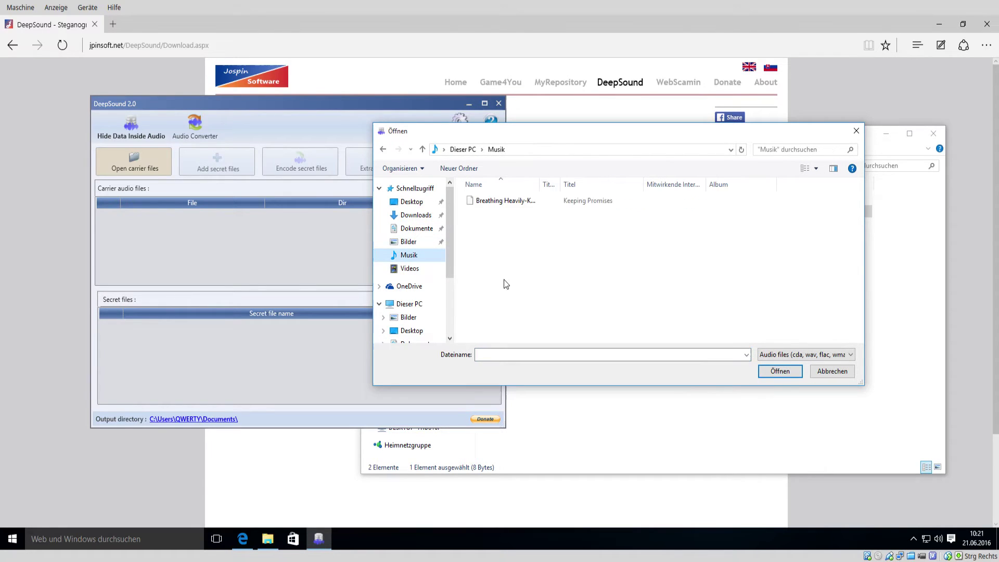
left_click_drag(541, 181, 604, 182)
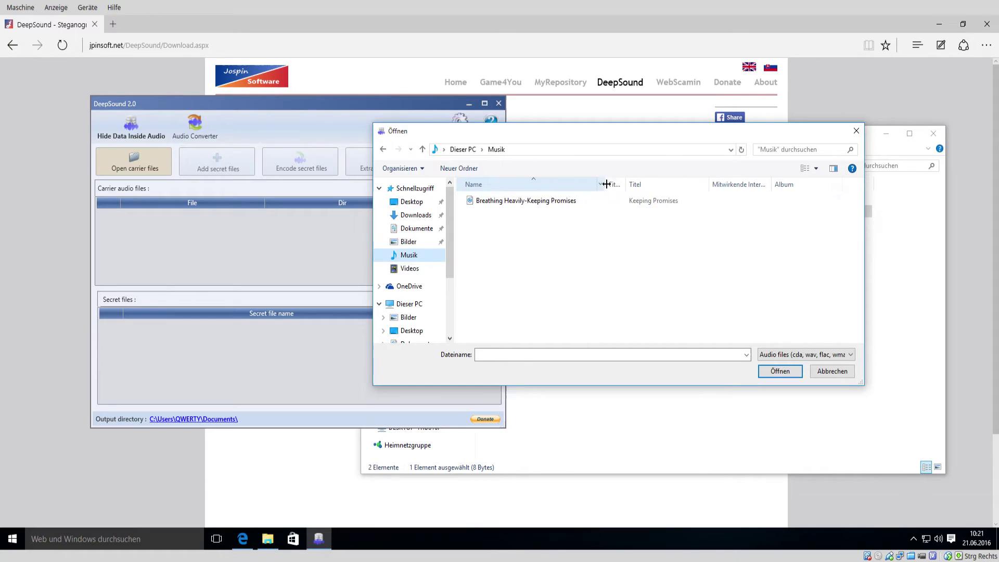
left_click(498, 203)
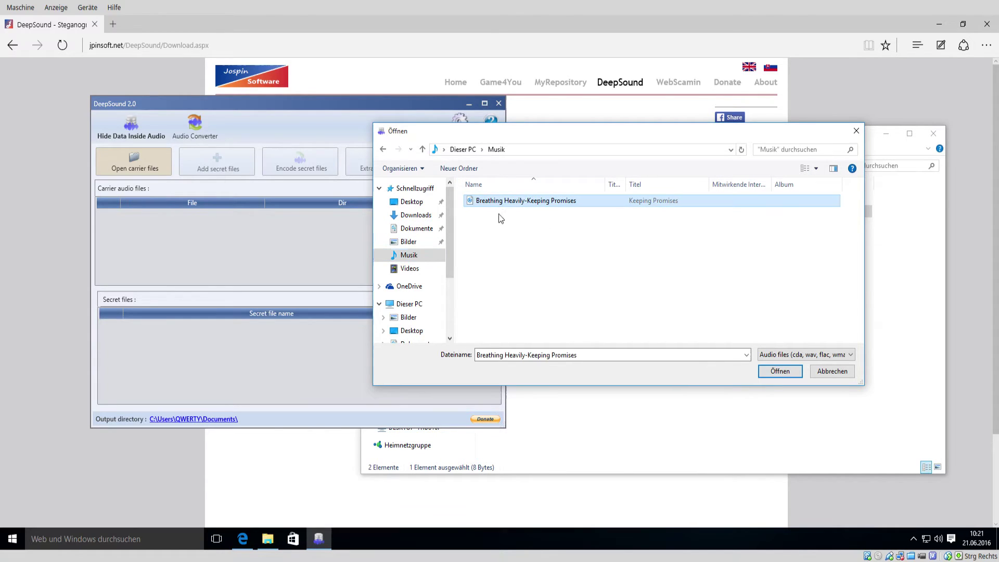
left_click(789, 356)
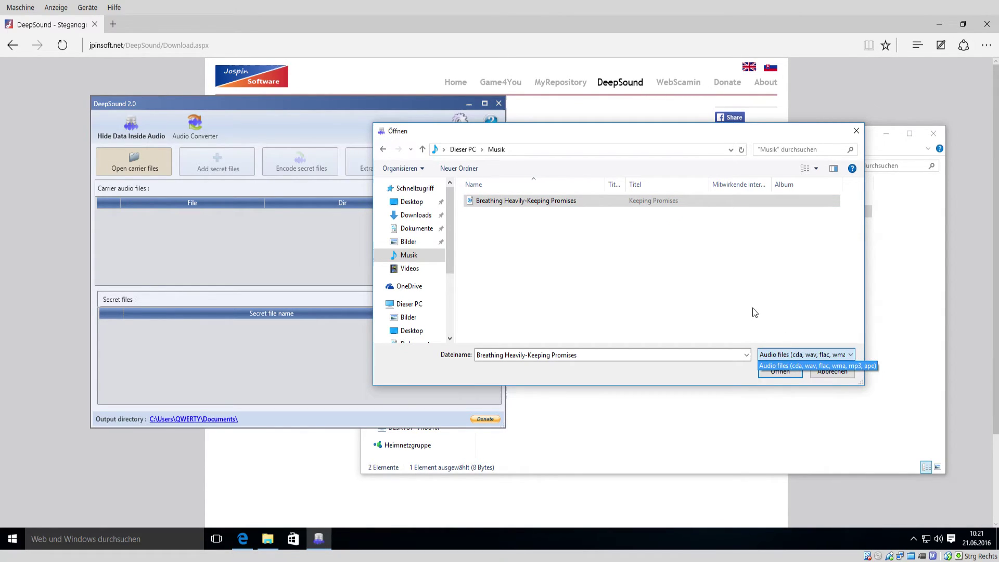
left_click(781, 366)
double_click(660, 201)
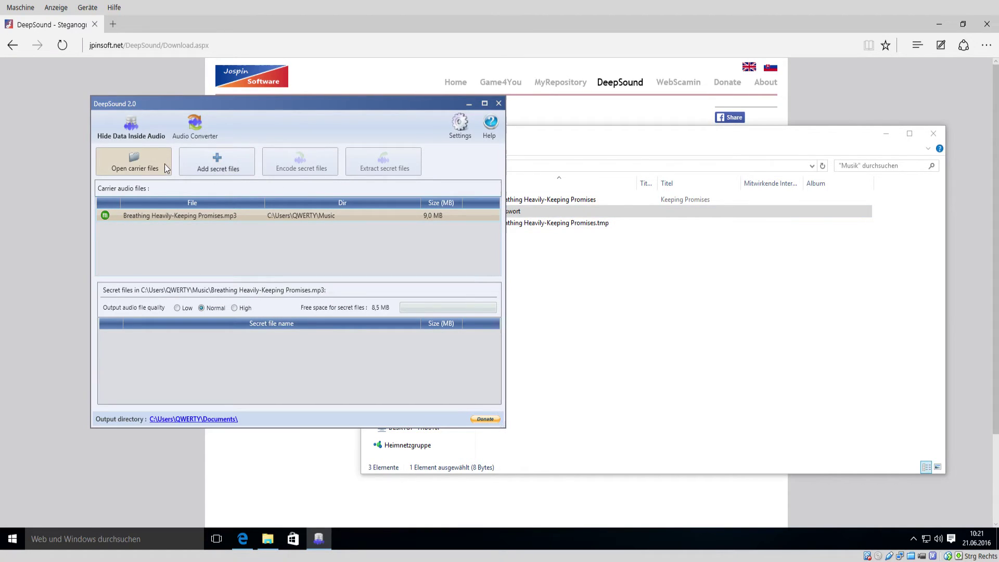
Step: Add passwort.txt as the secret file and open the encoding settings, keeping Waveform Audio File Format (.wav) as the output format
left_click(225, 158)
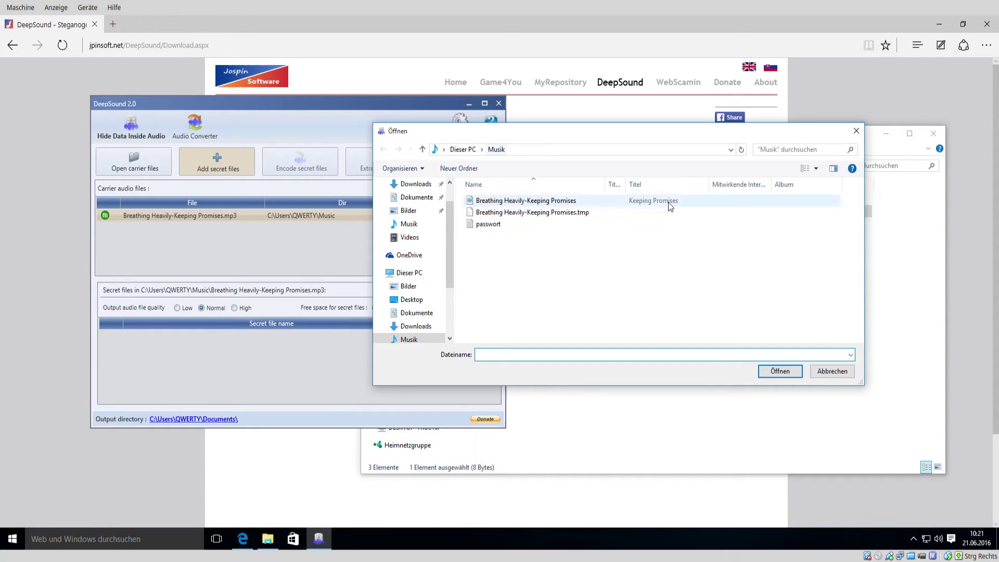
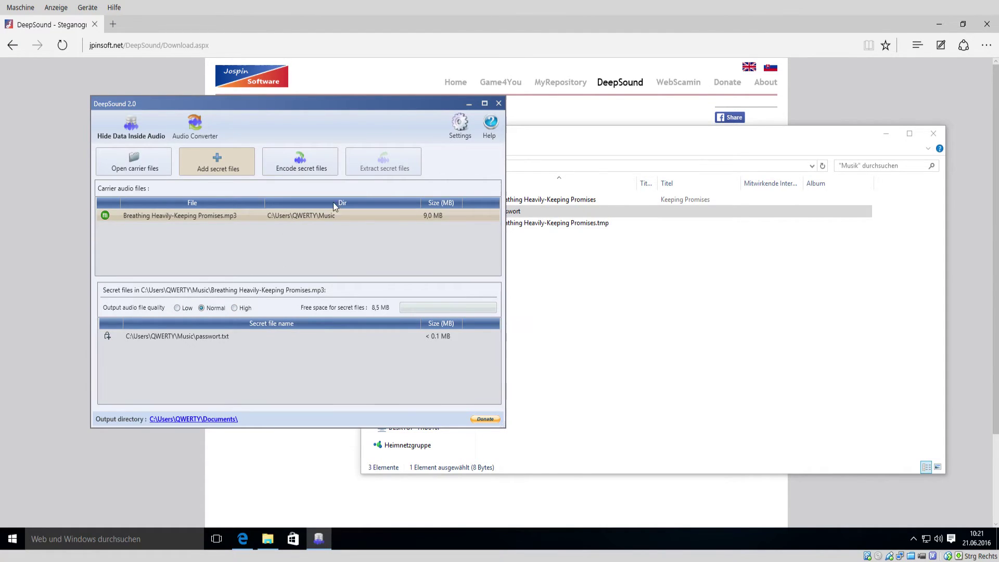
left_click(301, 162)
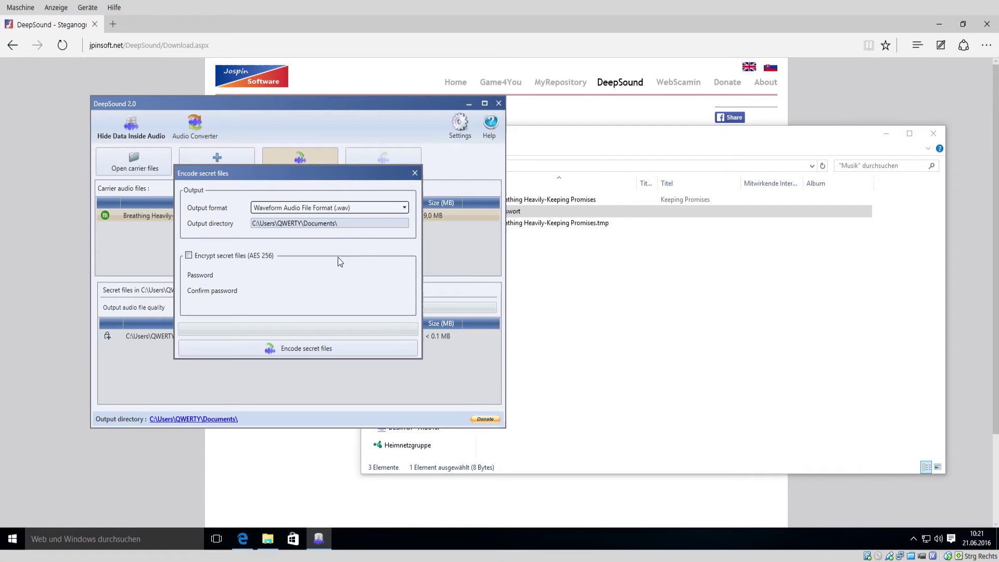
left_click(374, 210)
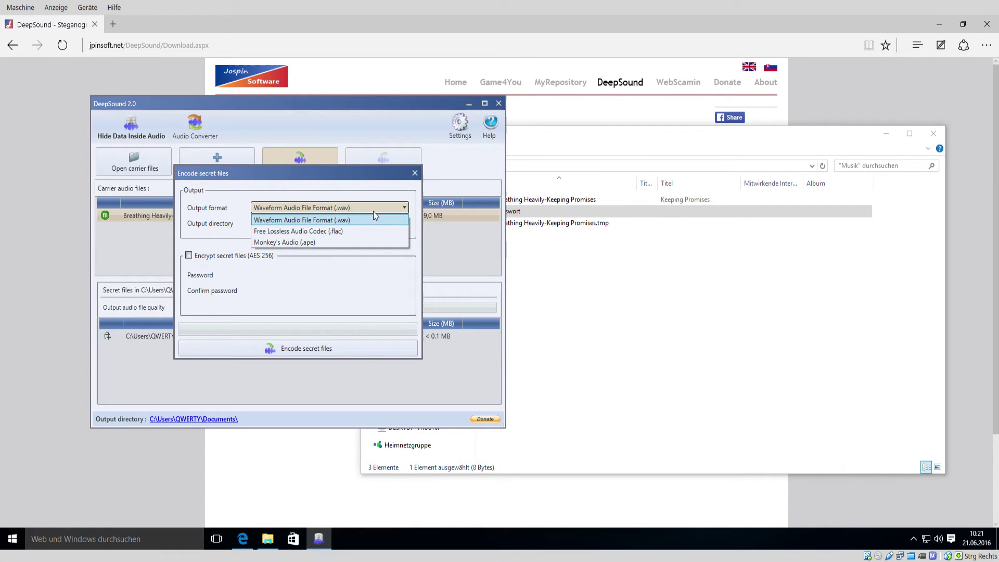
left_click(373, 212)
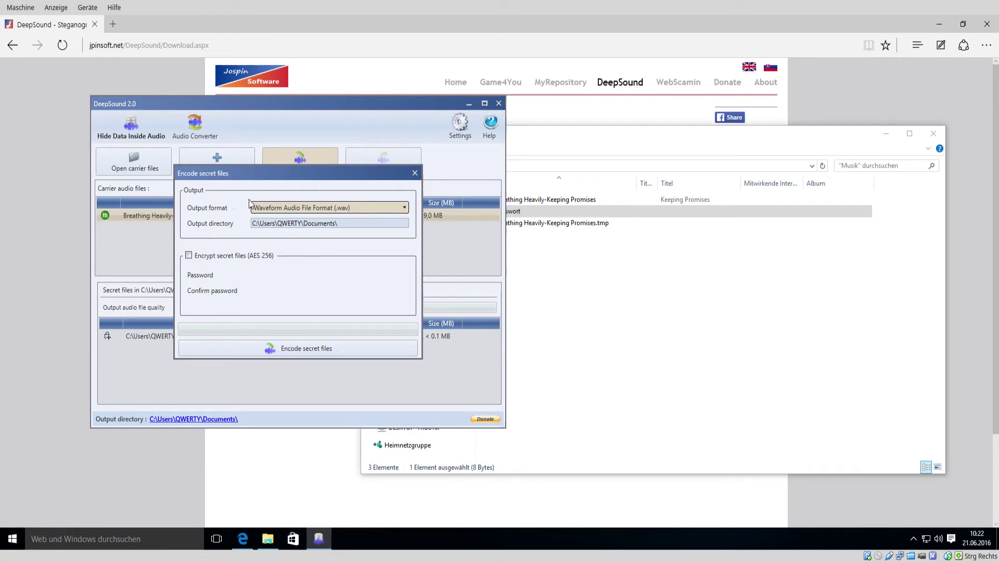
left_click_drag(282, 174, 291, 170)
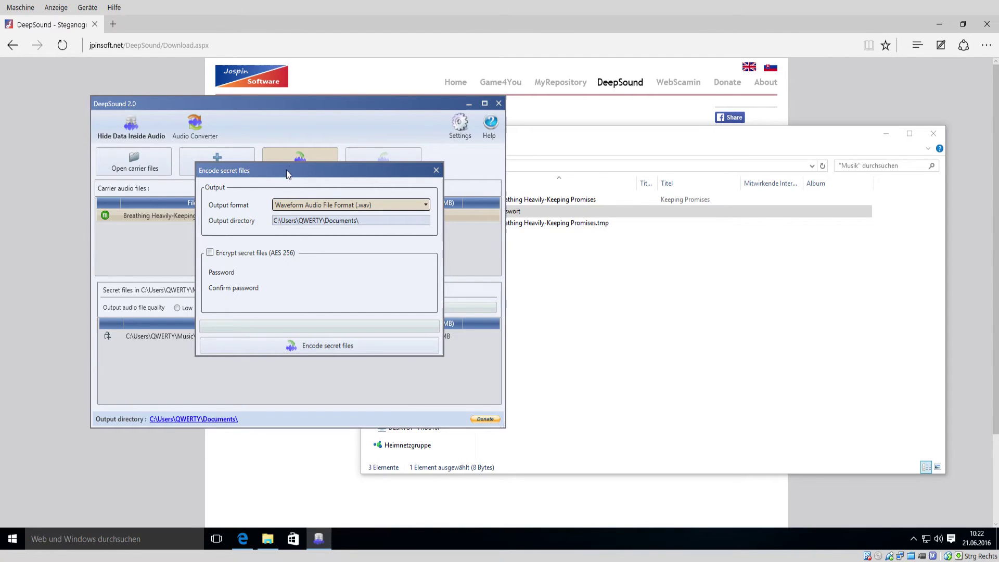
left_click_drag(286, 169, 272, 163)
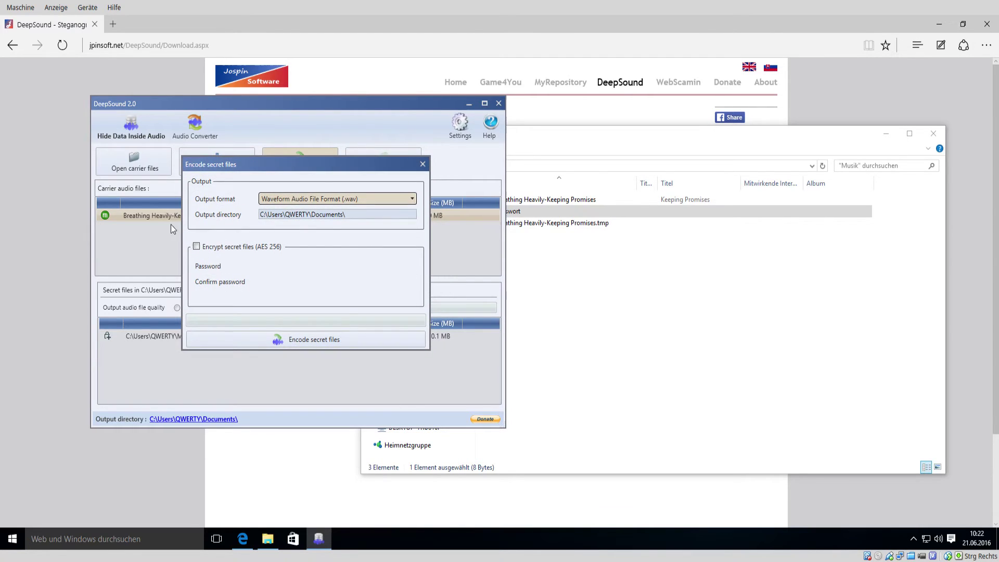
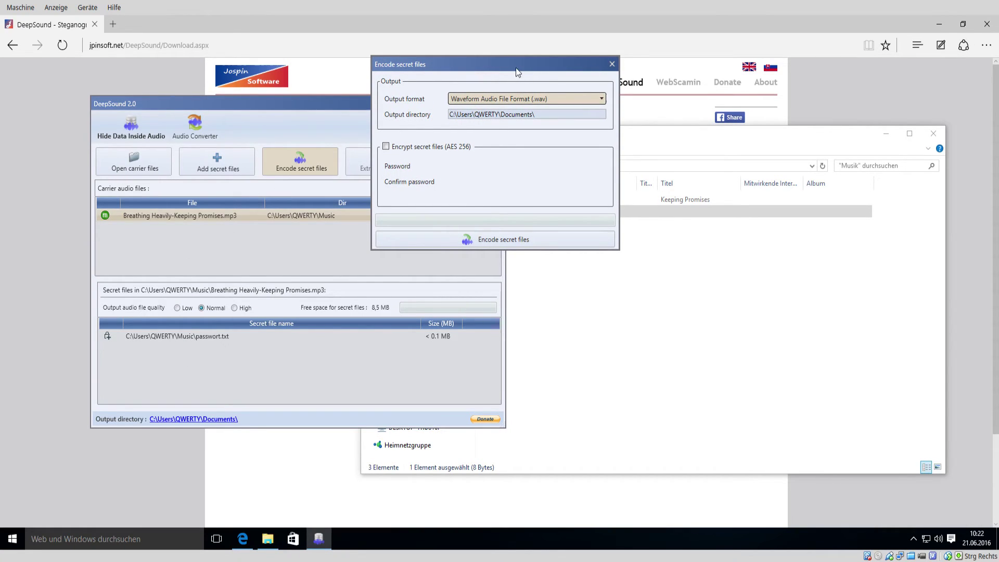
left_click_drag(516, 72, 324, 195)
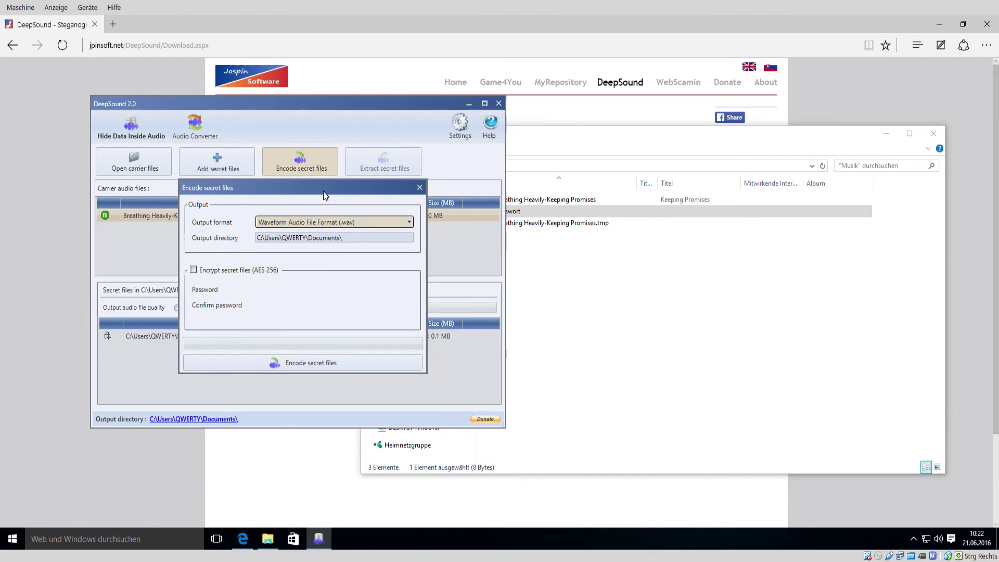
left_click(232, 273)
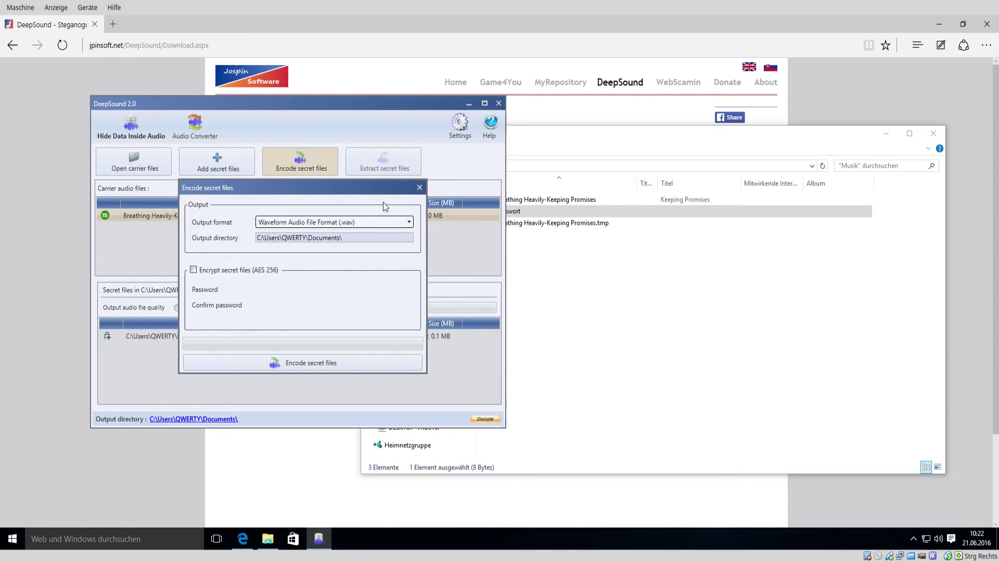
left_click_drag(348, 194, 366, 188)
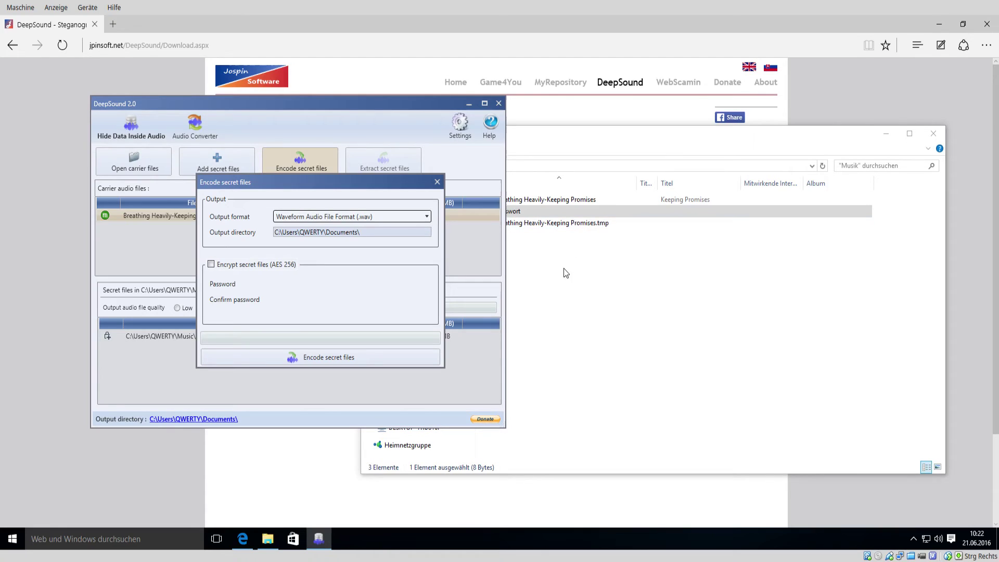
Step: Enable AES 256 encryption for the secret files, then enter and confirm the encryption password
left_click(260, 266)
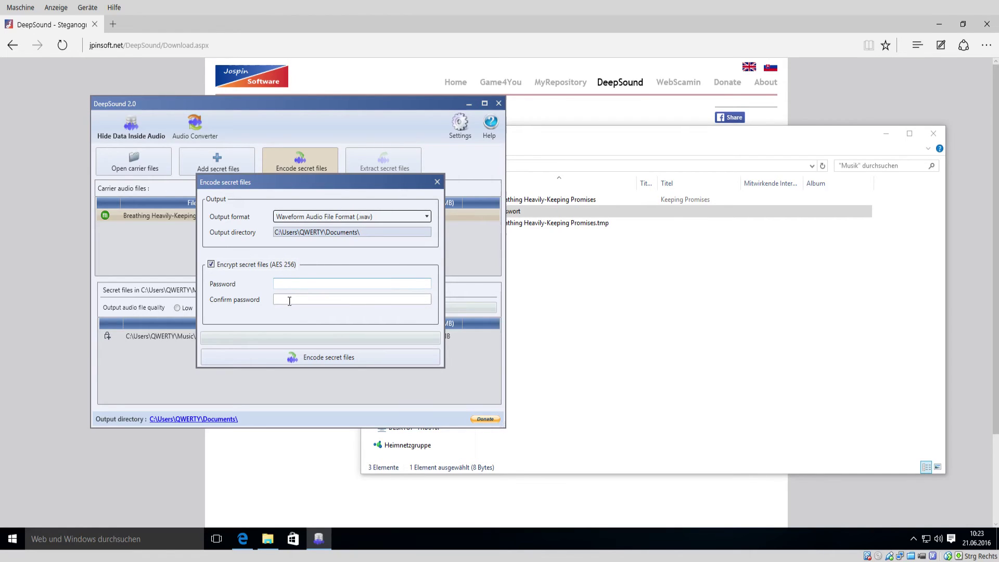
left_click(283, 283)
type("********")
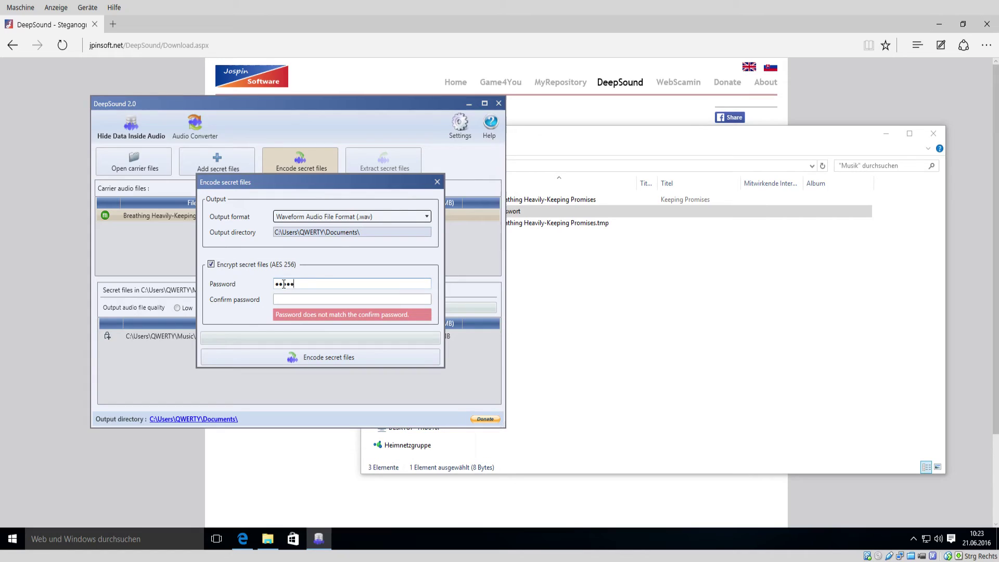
key("Tab")
type("******")
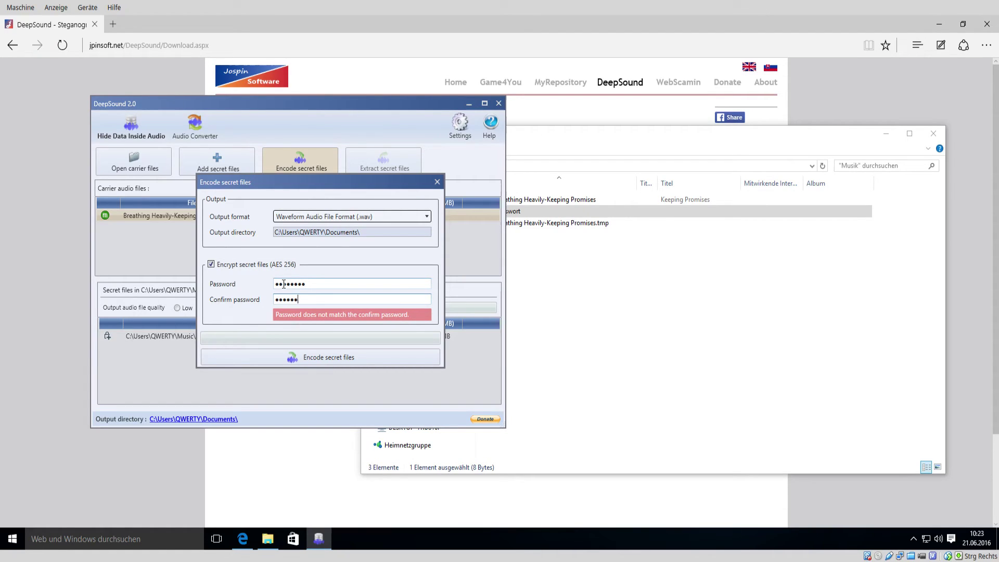
type("**")
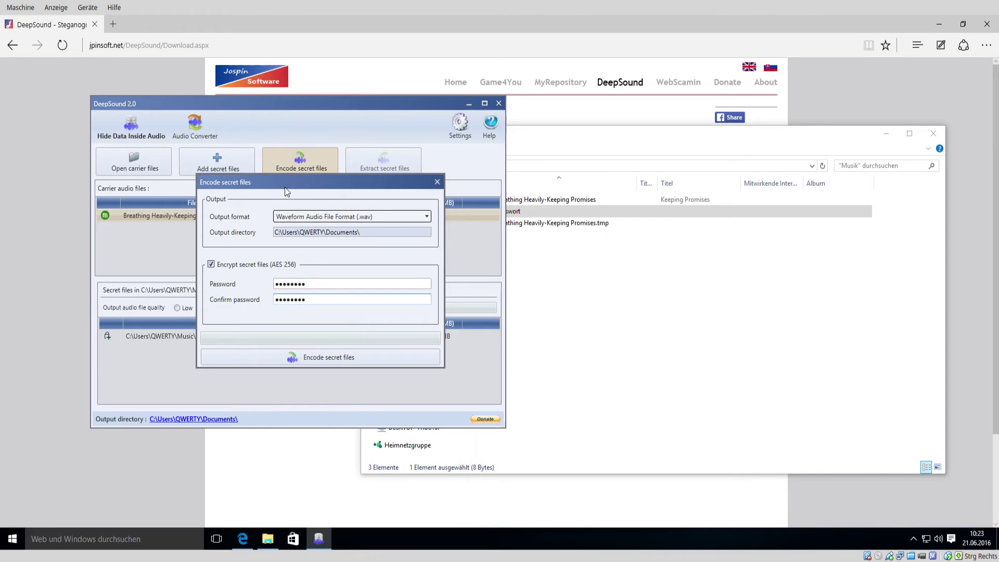
mouse_move(285, 182)
left_mouse_down()
mouse_move(319, 193)
mouse_move(278, 195)
left_mouse_up()
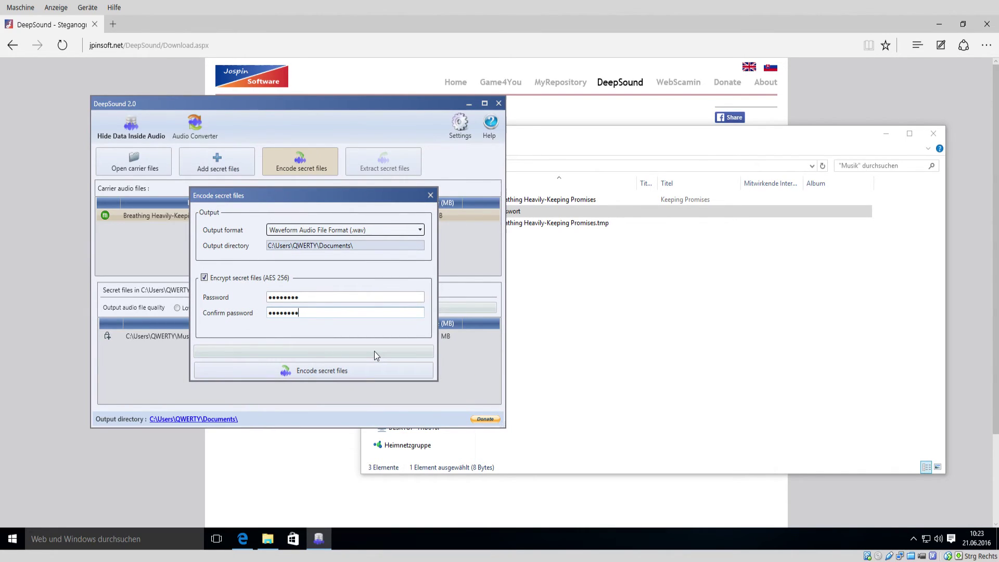
double_click(299, 297)
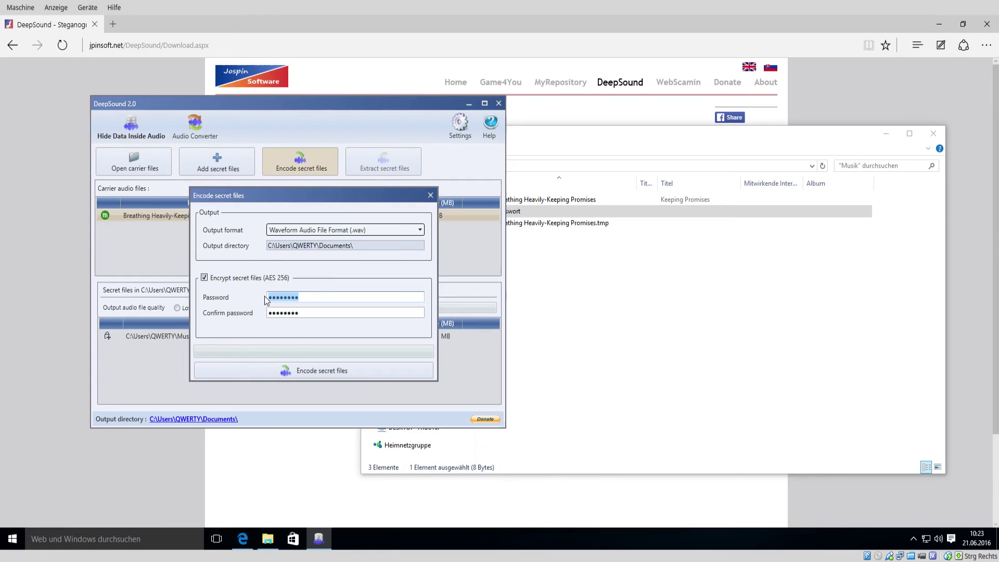
left_click(309, 313)
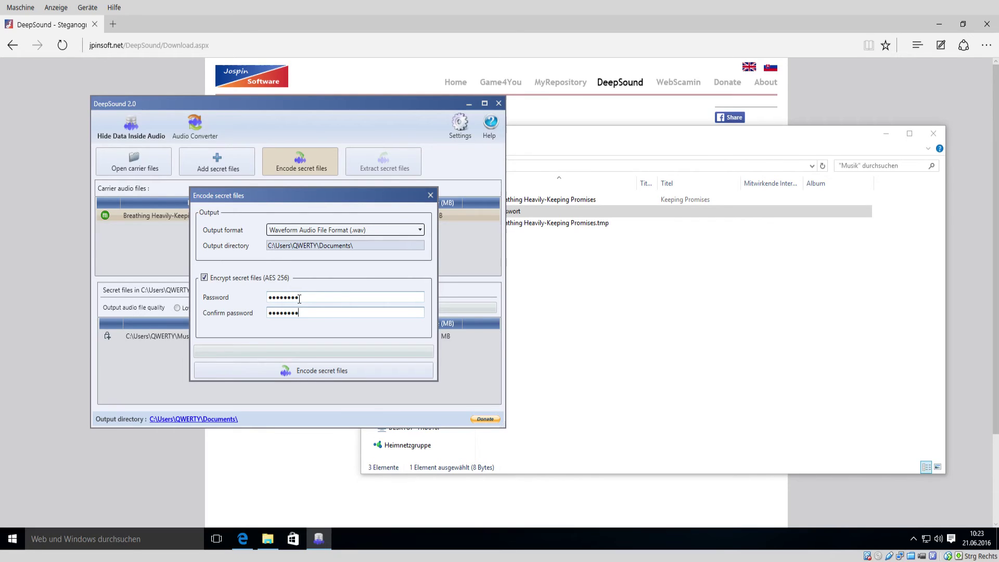
left_click_drag(299, 298, 270, 297)
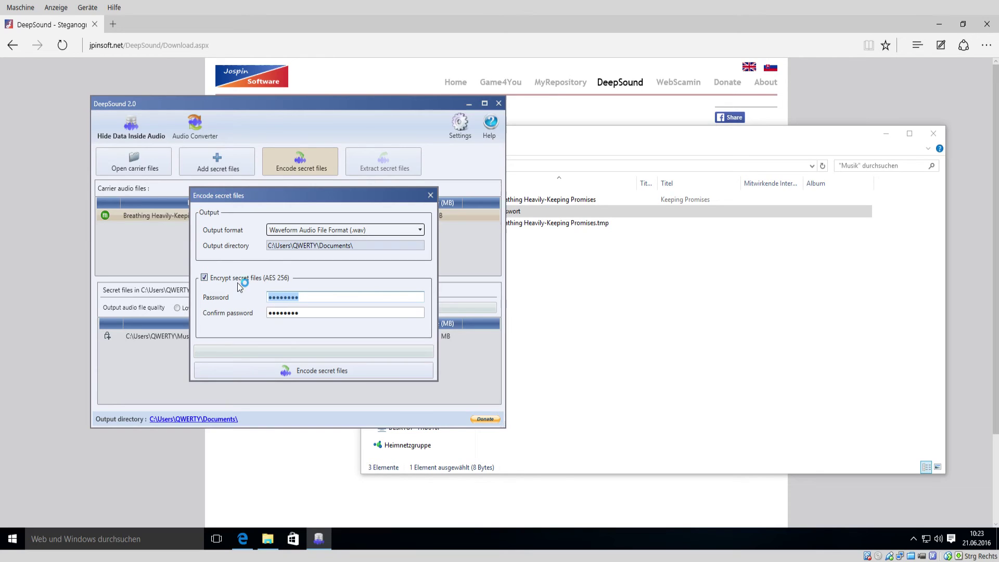
left_click(204, 277)
left_click_drag(258, 196, 272, 206)
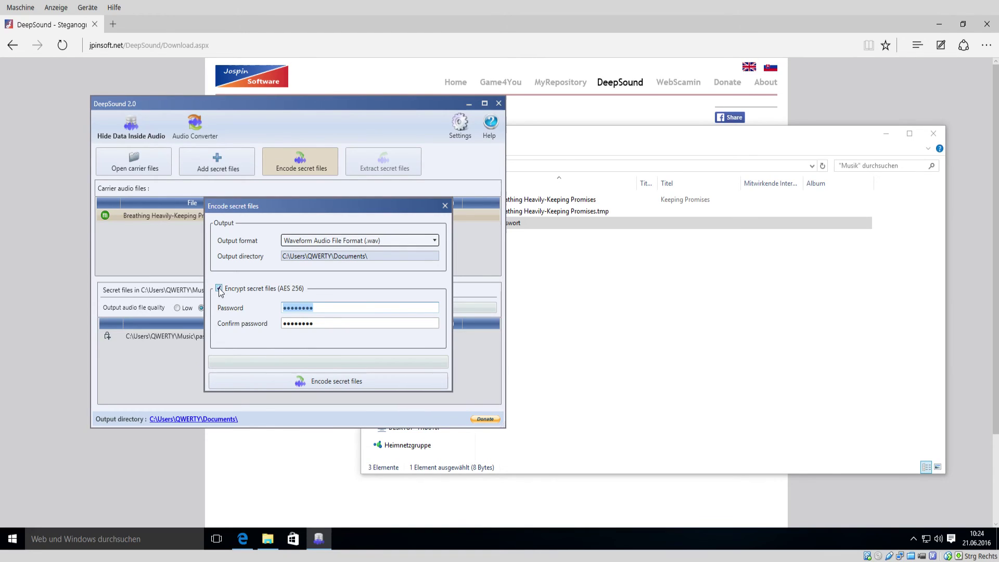
Step: Turn off AES 256 encryption, encode the secret file into the WAV output and dismiss the completion message
left_click(219, 291)
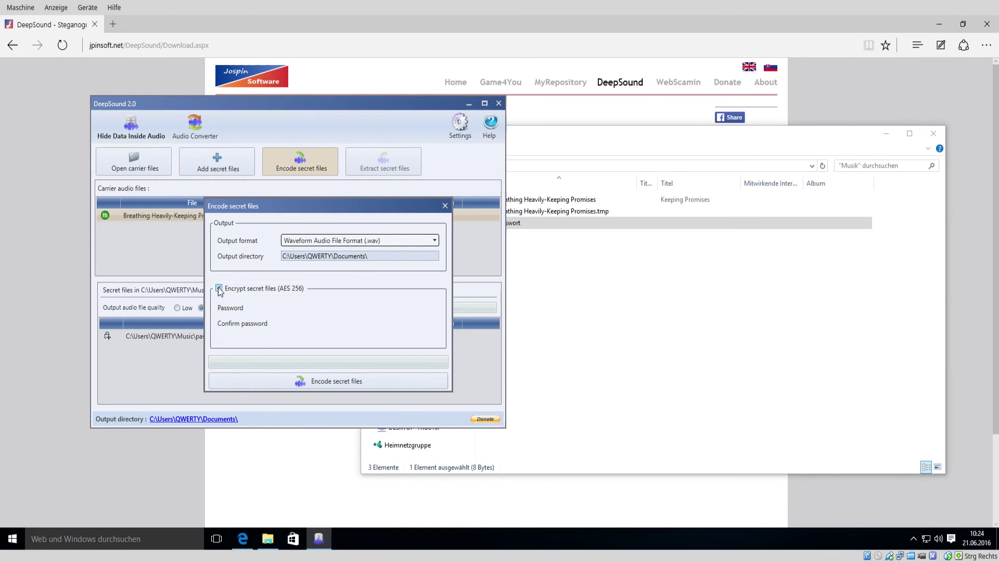
left_click(279, 382)
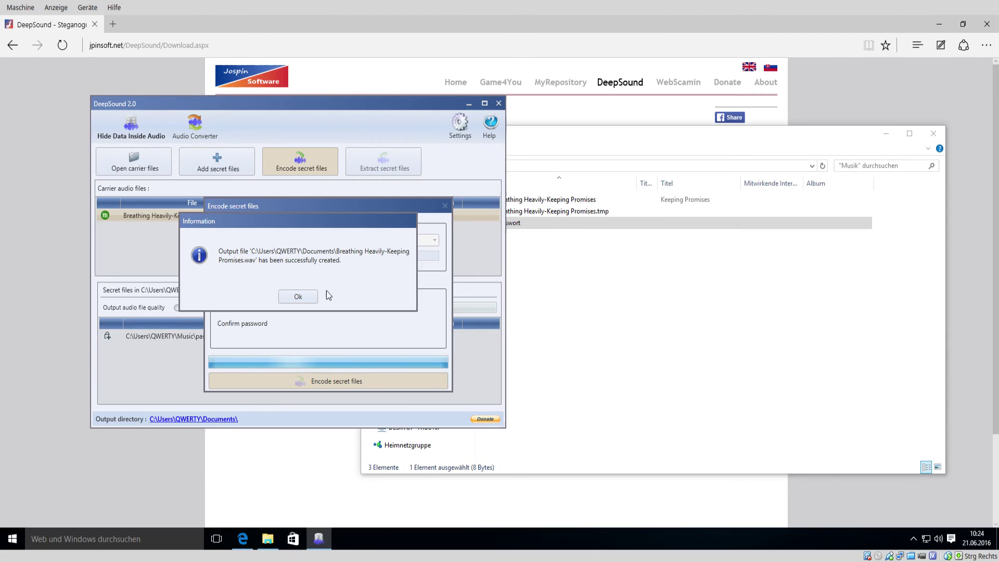
left_click(304, 297)
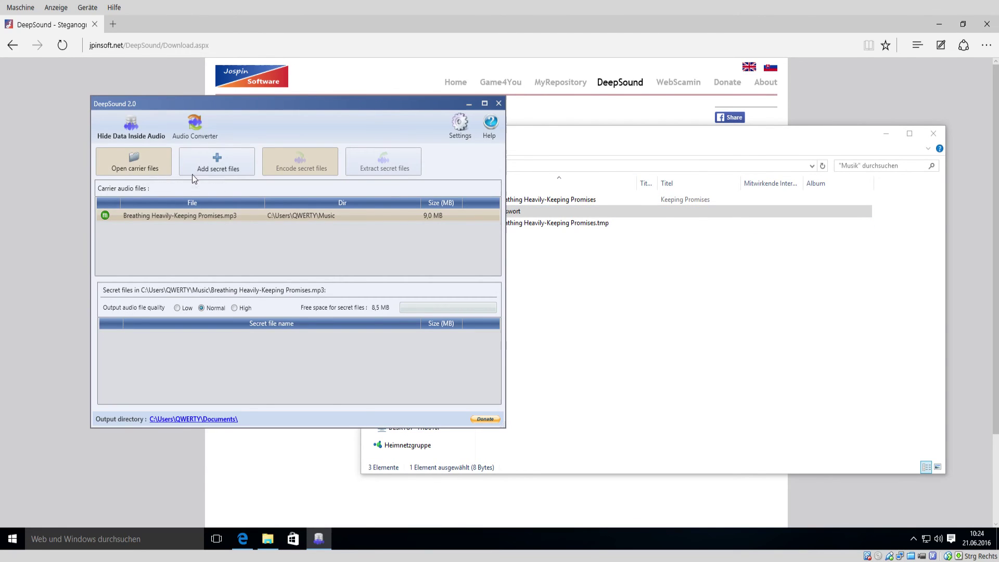
Step: Show the Dokumente folder in File Explorer, widen the name column and select the encoded Breathing Heavily-Keeping Promises file
left_click(801, 358)
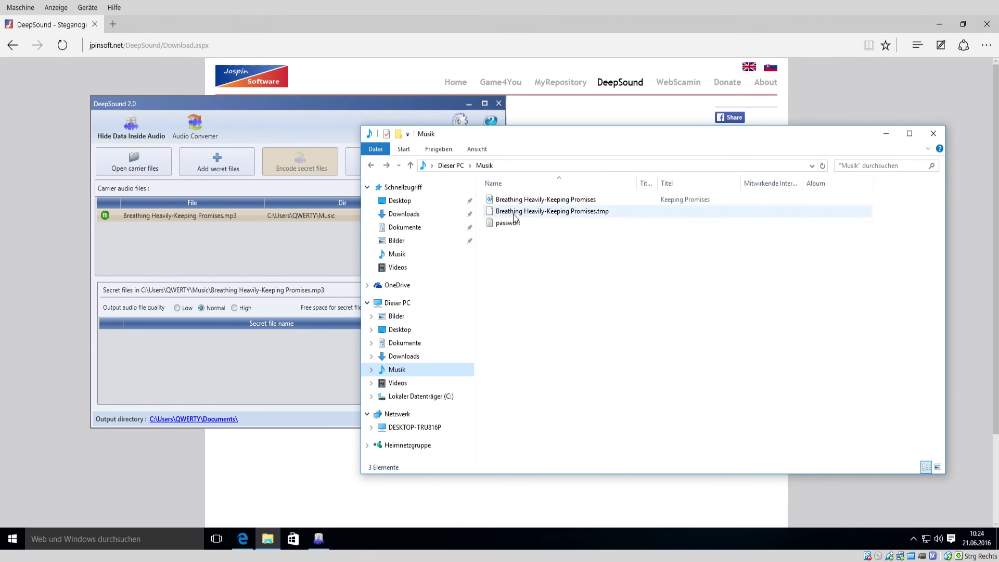
left_click(412, 229)
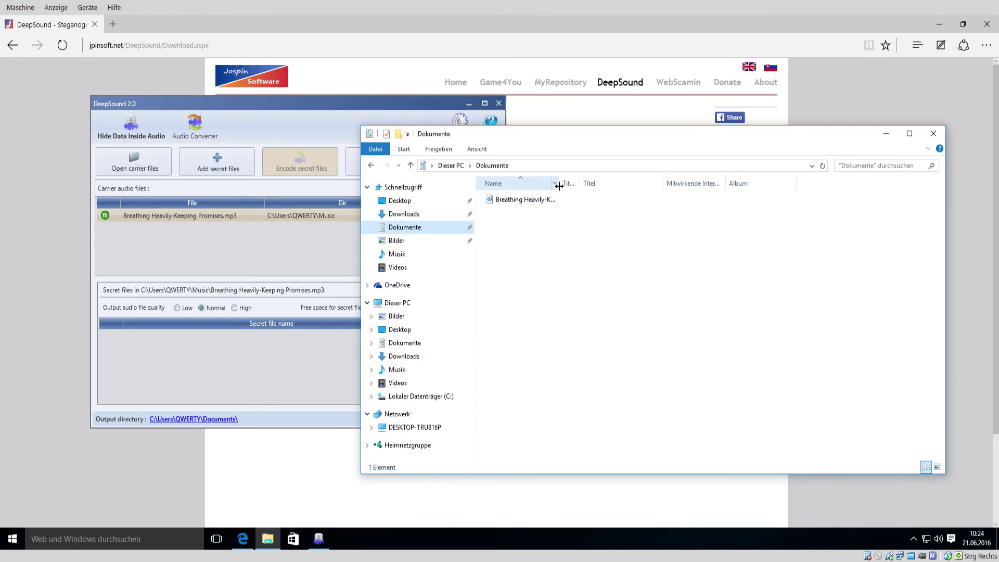
left_click_drag(557, 184, 673, 177)
left_click(570, 207)
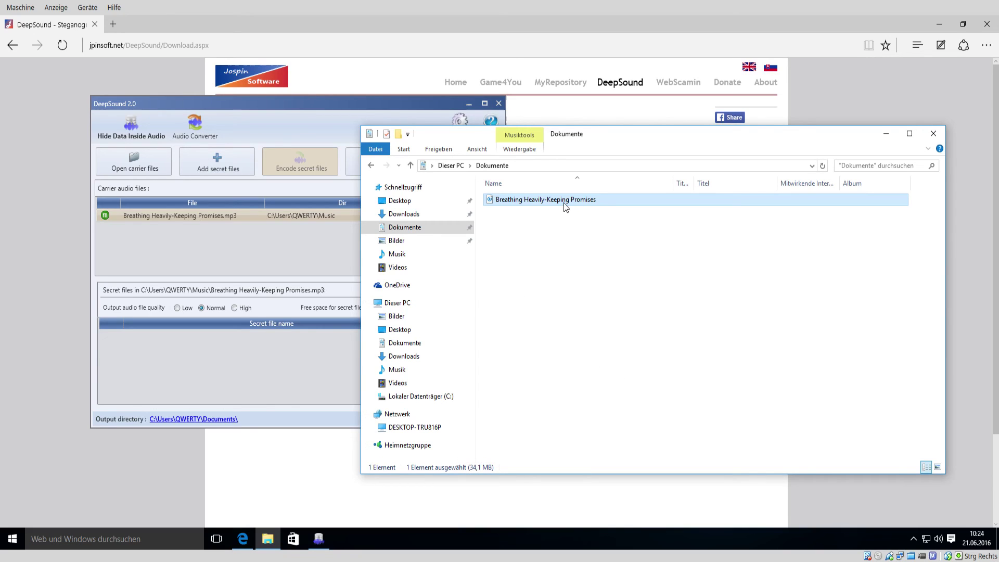
Step: Load the encoded Breathing Heavily-Keeping Promises file from the Dokumente folder into DeepSound as a carrier file
left_click(134, 161)
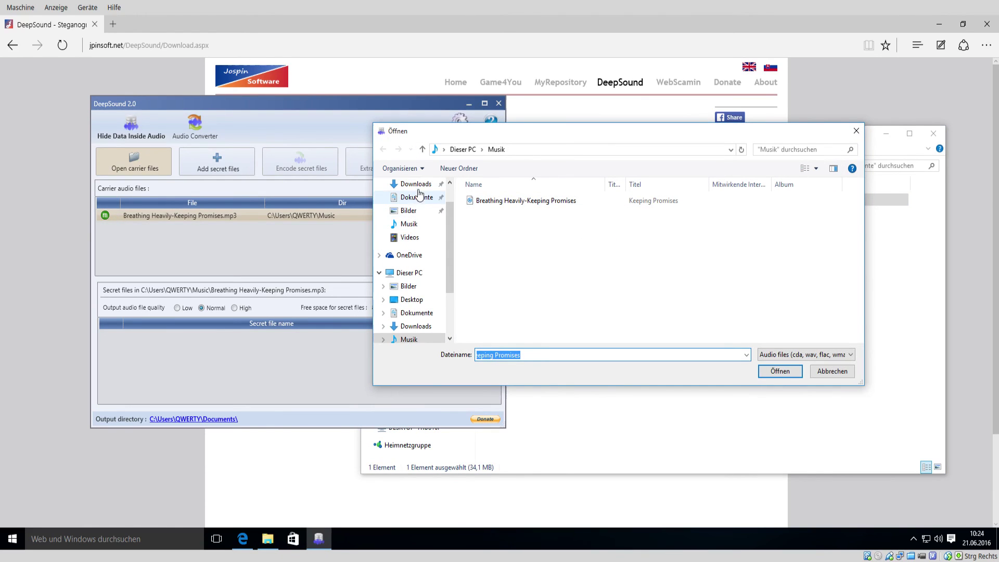
left_click(416, 199)
double_click(517, 203)
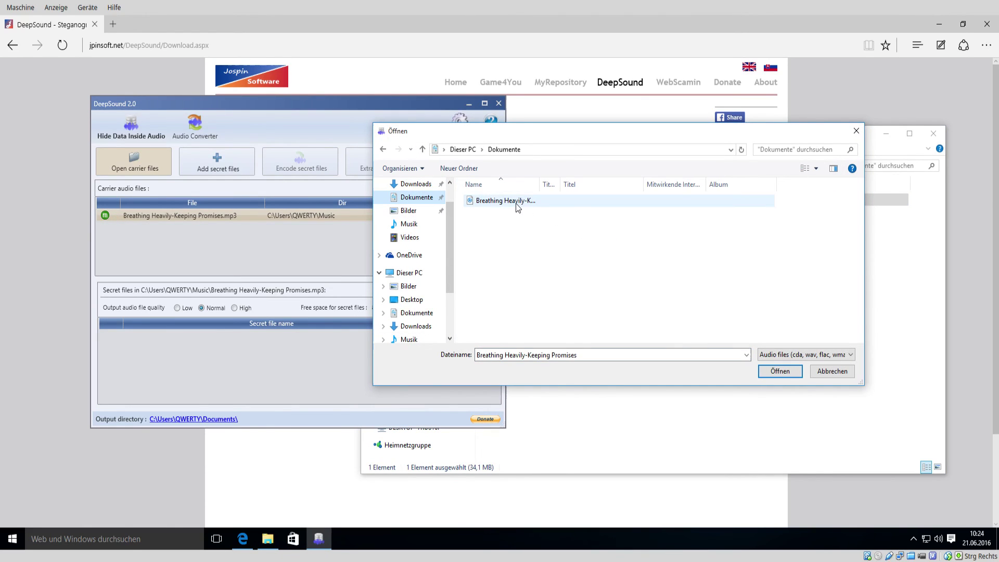
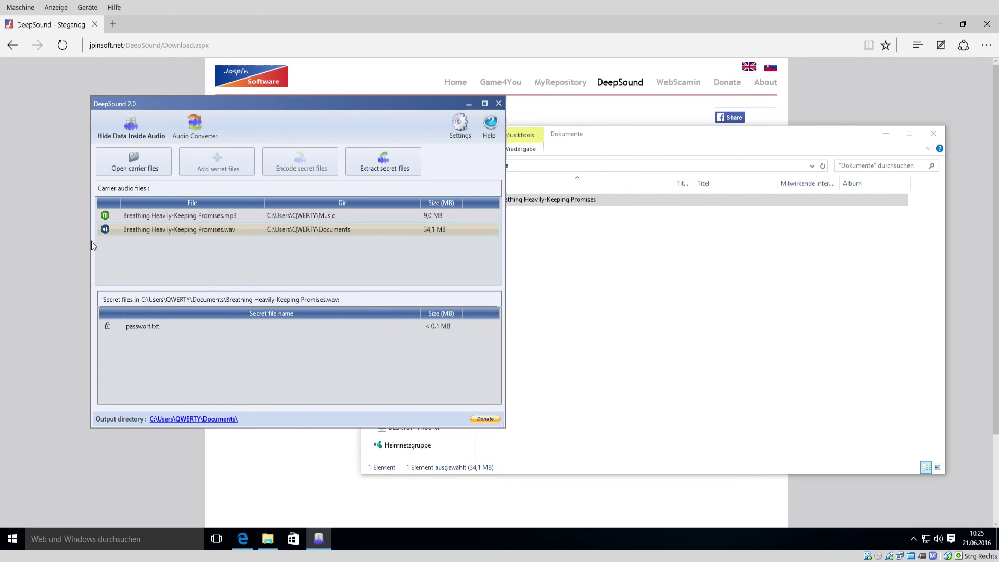
Step: Extract the hidden passwort.txt from Breathing Heavily-Keeping Promises.wav and dismiss the completion message
left_click(153, 327)
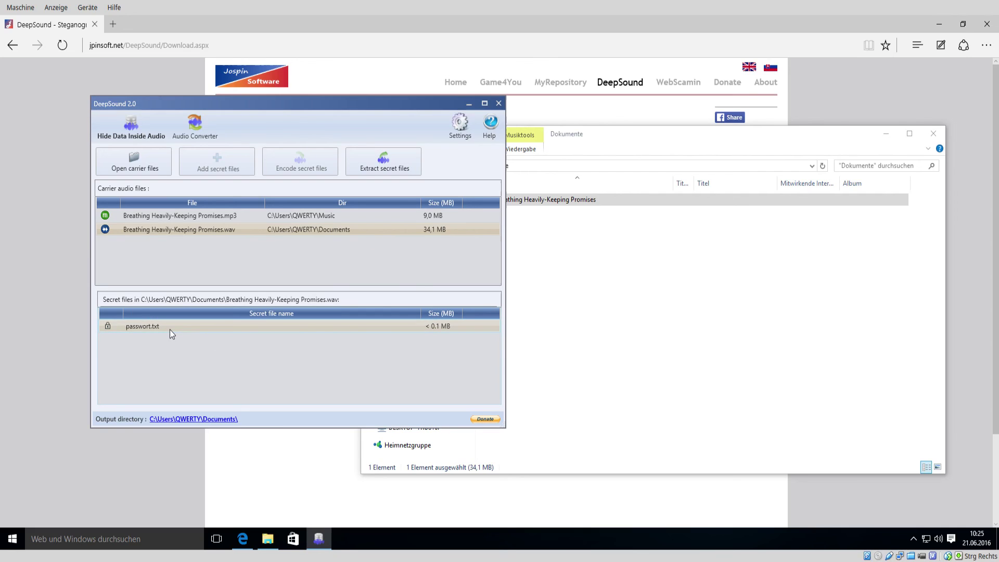
left_click(399, 161)
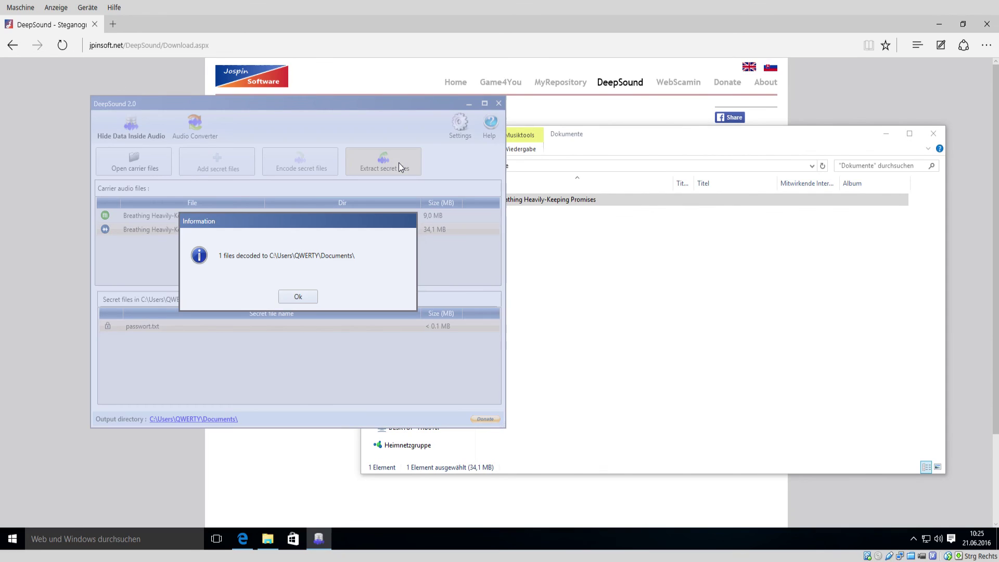
left_click(294, 296)
Step: Open the extracted passwort text file in the Dokumente folder to check its content, then close it
left_click(624, 312)
double_click(533, 210)
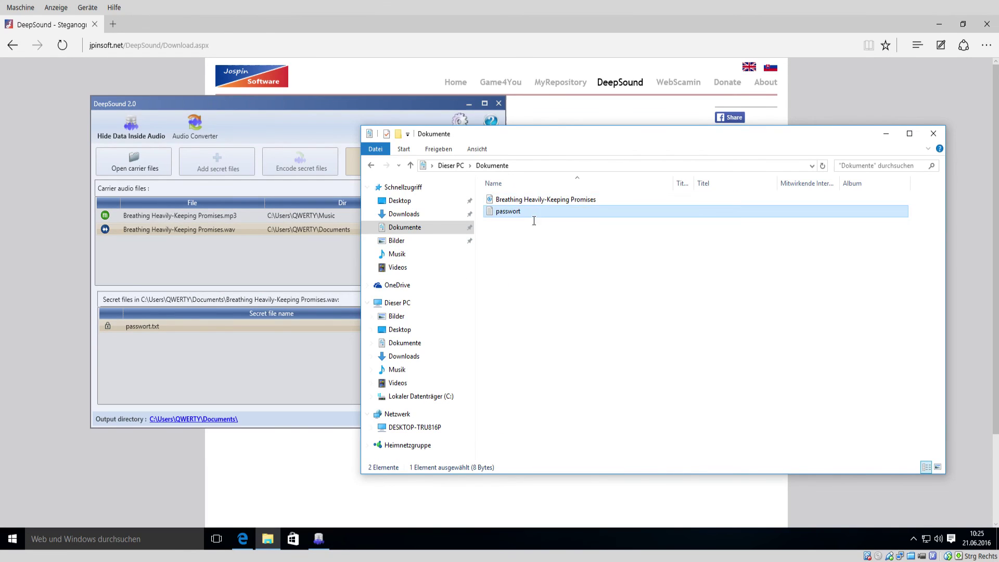
left_click(741, 79)
Step: Switch to the browser, open the DeepSound overview page and examine the system requirements, including the .NET Framework entry
left_click_drag(348, 105, 374, 164)
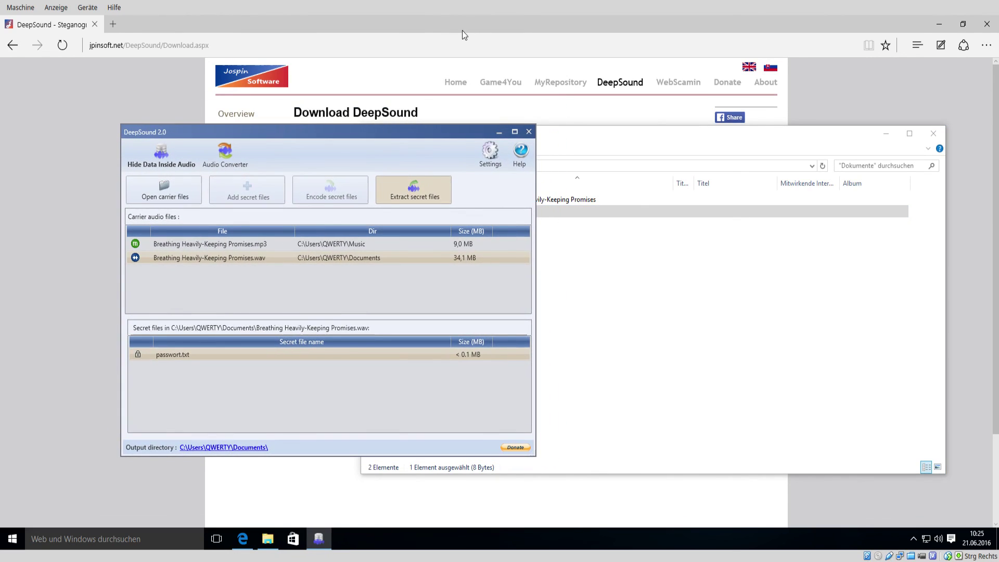
left_click(461, 31)
left_click(260, 117)
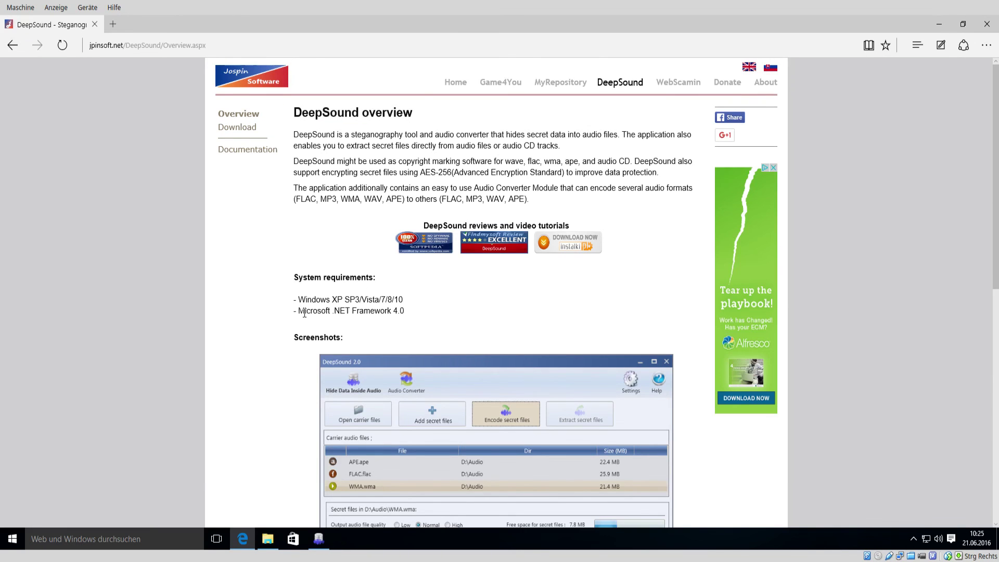
left_click_drag(298, 311, 411, 310)
left_click(365, 303)
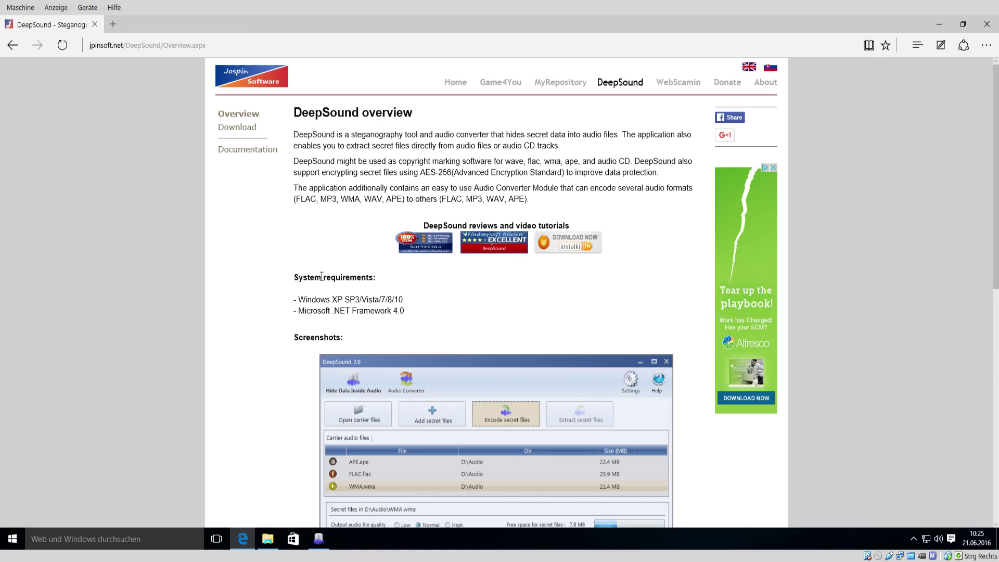